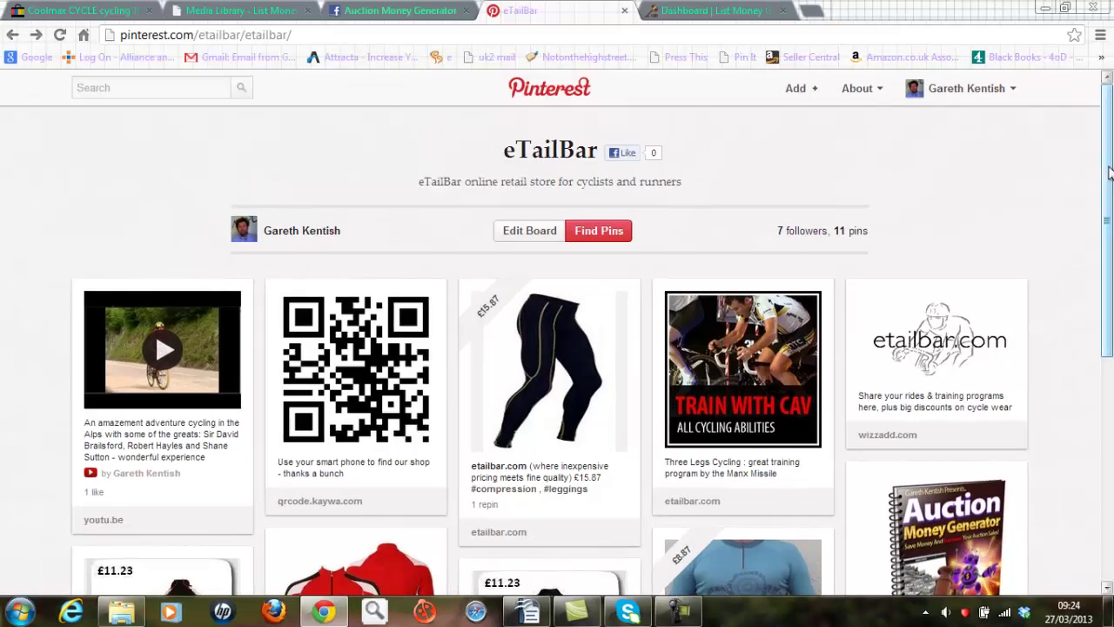
- Go from Pinterest's Goodies card through Web Analytics to The Pin It Button page
{"action": "mouse_move", "coordinate": [1108, 173]}
{"action": "left_mouse_down"}
{"action": "mouse_move", "coordinate": [1108, 212]}
{"action": "mouse_move", "coordinate": [1108, 171]}
{"action": "left_mouse_up"}
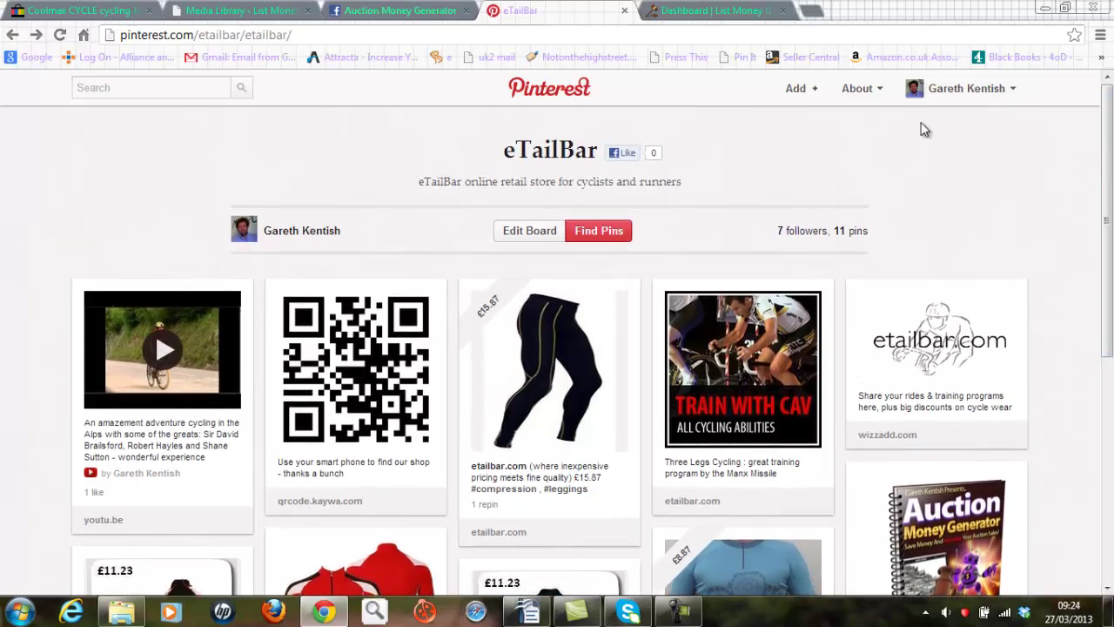
{"action": "mouse_move", "coordinate": [860, 96]}
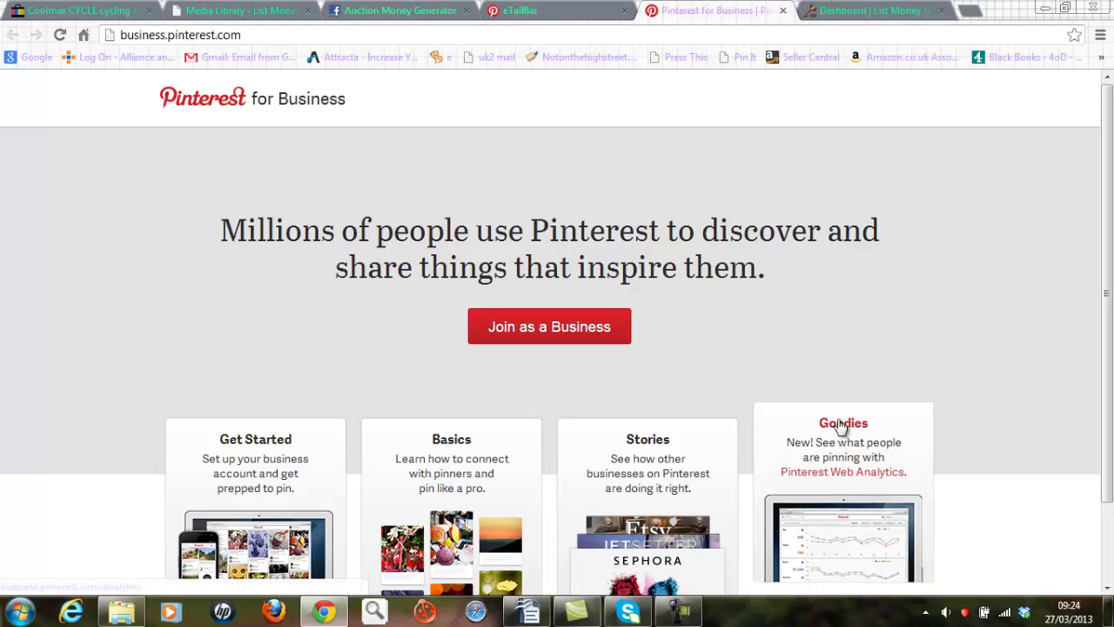
{"action": "left_click", "coordinate": [841, 426]}
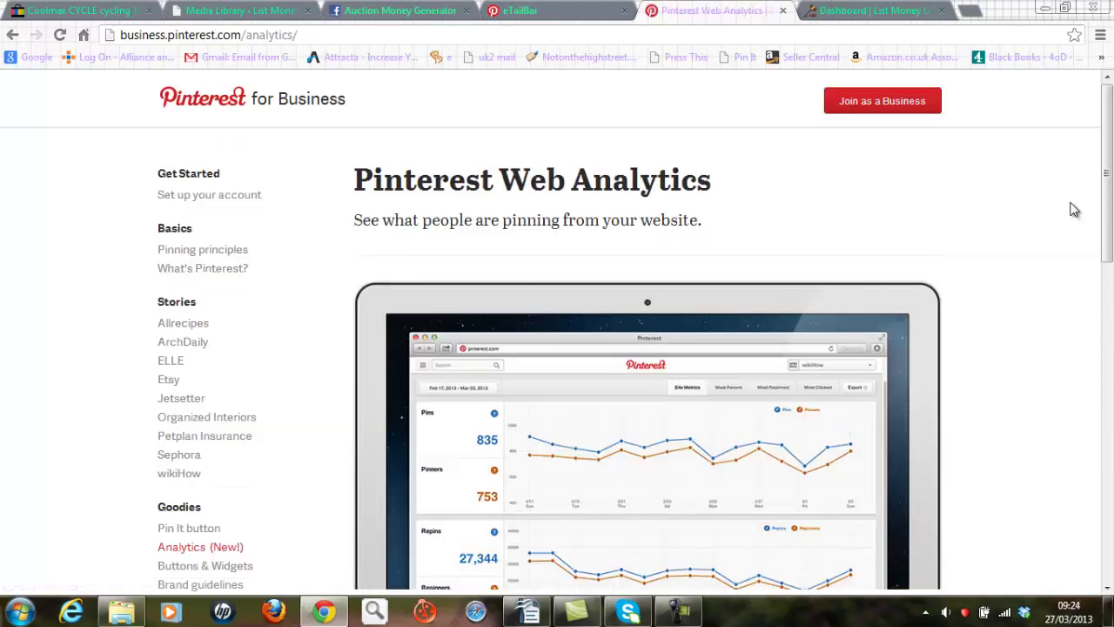
{"action": "left_click_drag", "start_coordinate": [1109, 193], "coordinate": [1110, 219]}
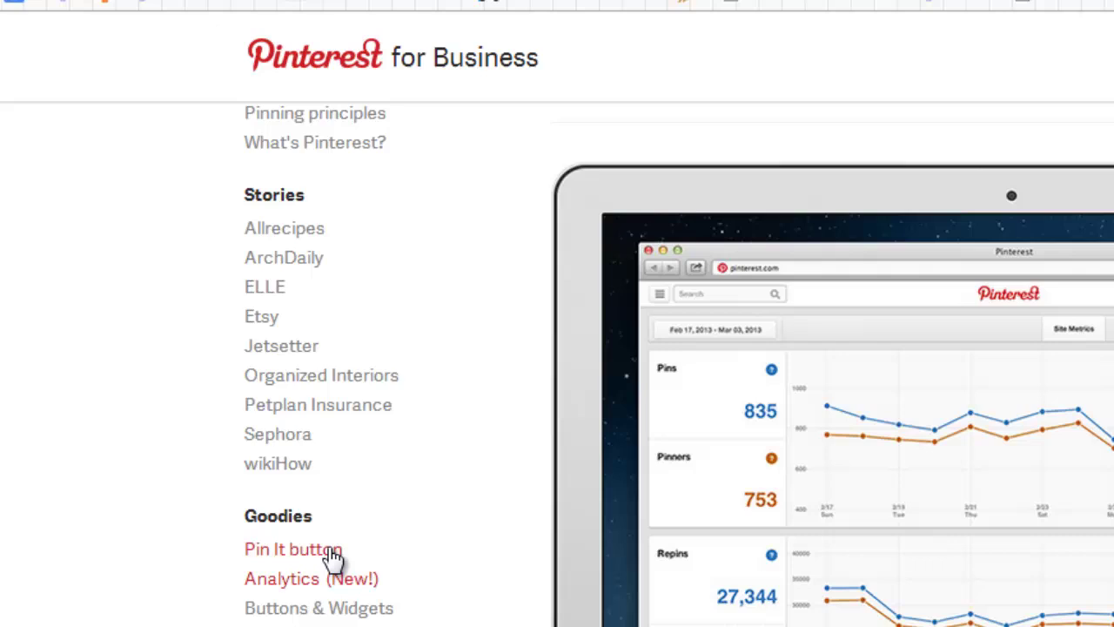
{"action": "left_click", "coordinate": [333, 553]}
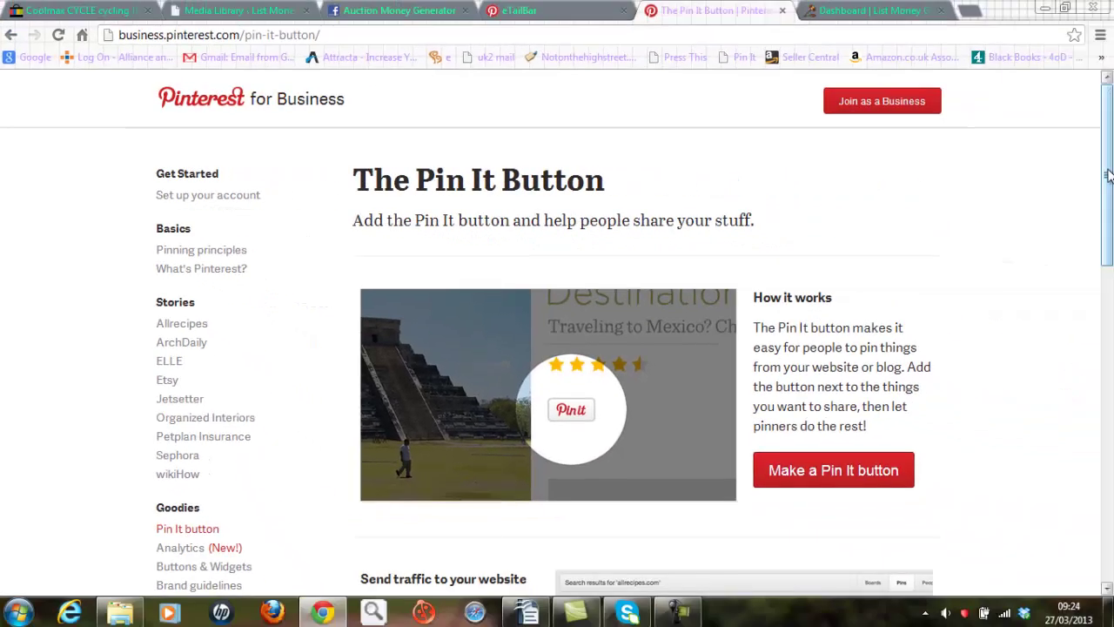
{"action": "left_click_drag", "start_coordinate": [1108, 179], "coordinate": [1108, 230]}
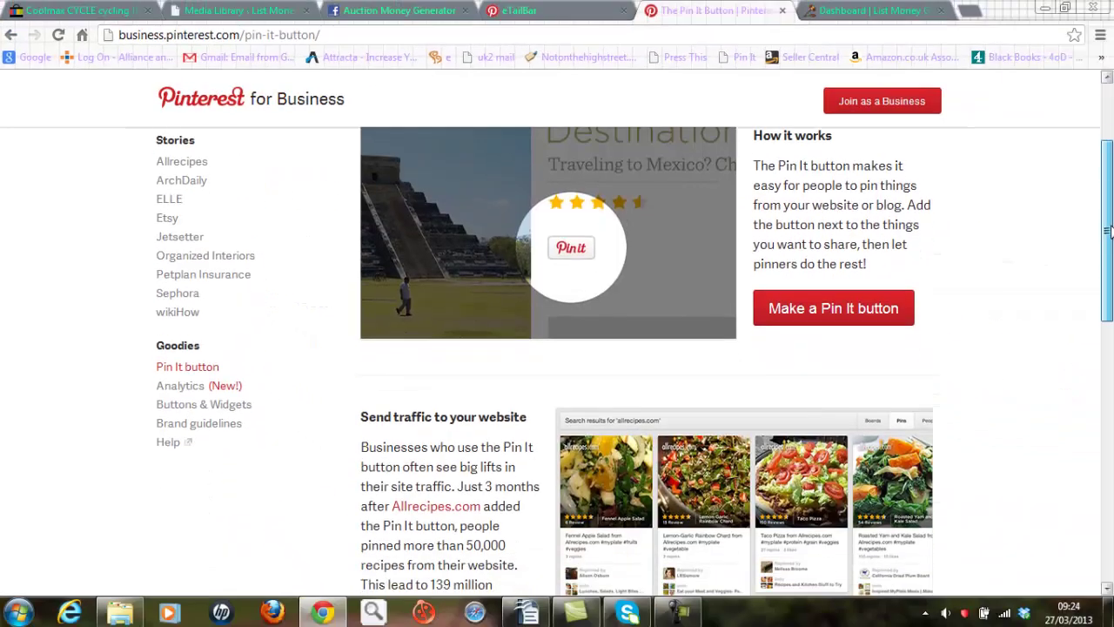
{"action": "left_click", "coordinate": [836, 312]}
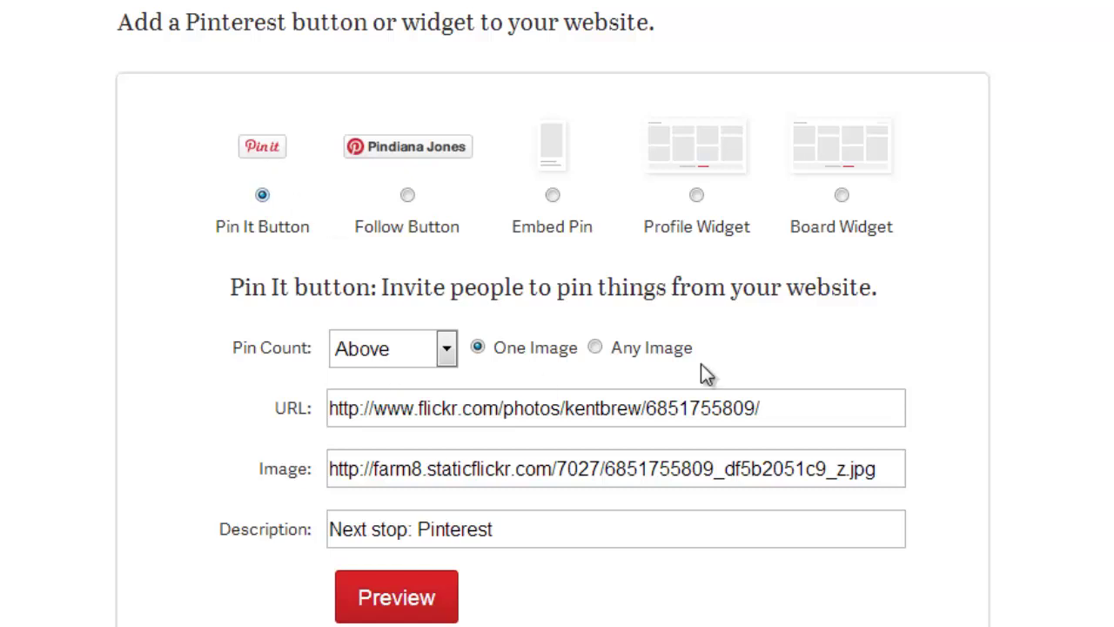
{"action": "left_click_drag", "start_coordinate": [774, 406], "coordinate": [330, 412]}
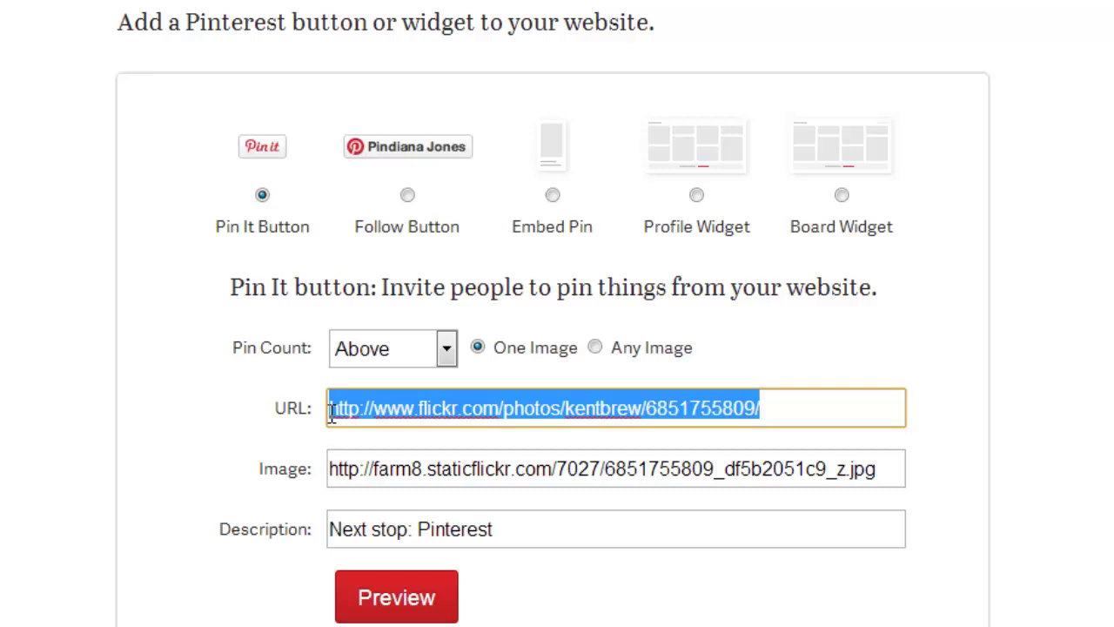
{"action": "type", "text": "http"}
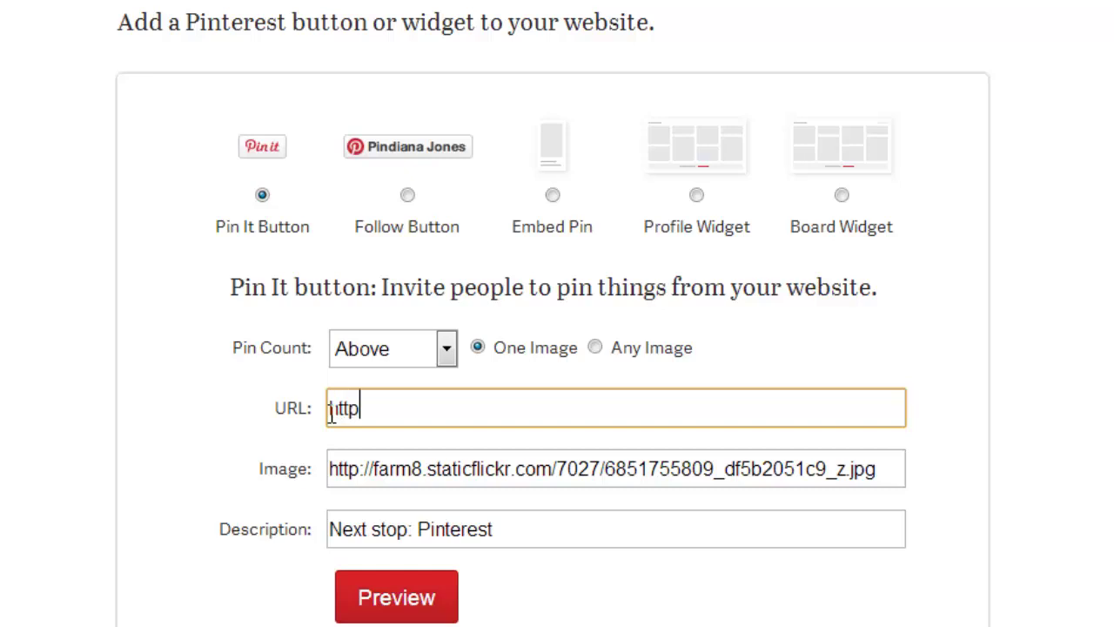
{"action": "type", "text": "://listmone"}
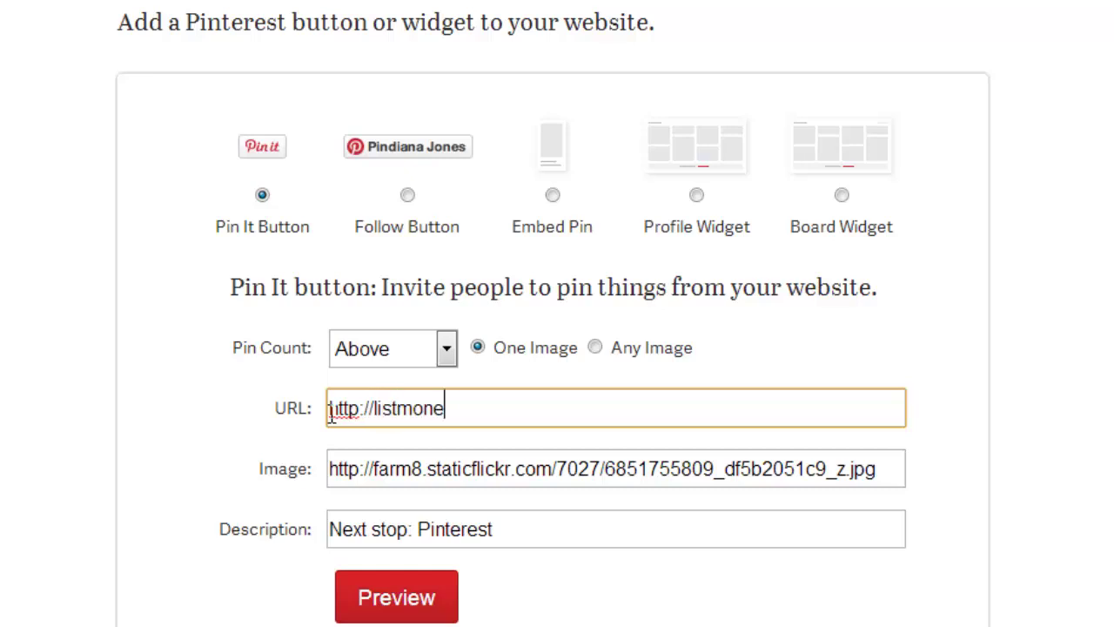
{"action": "type", "text": "ygene"}
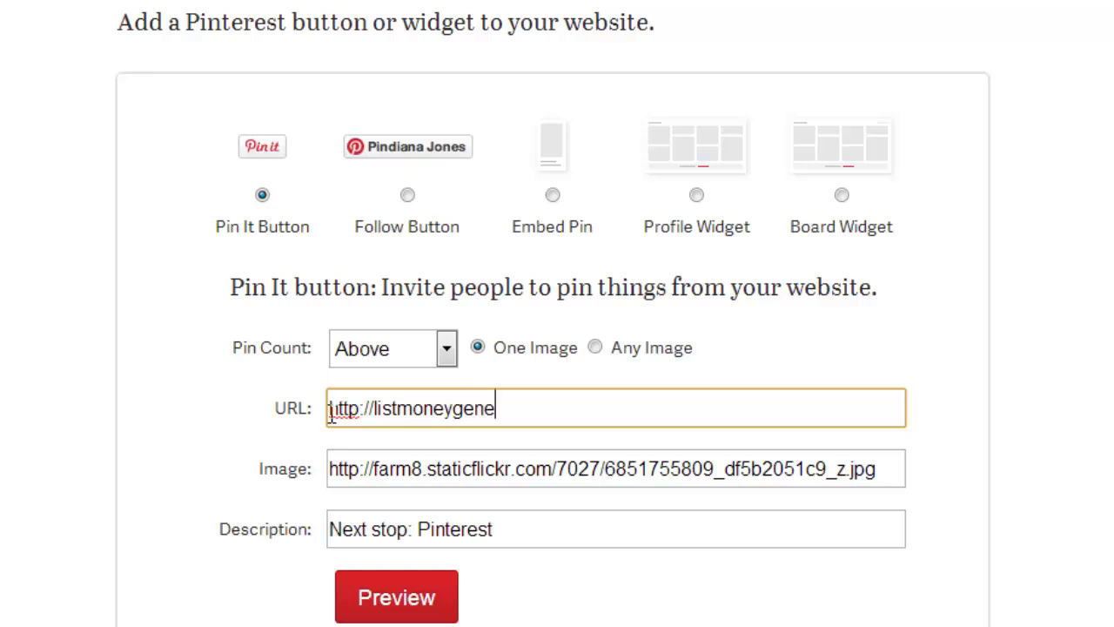
{"action": "type", "text": "rator.com"}
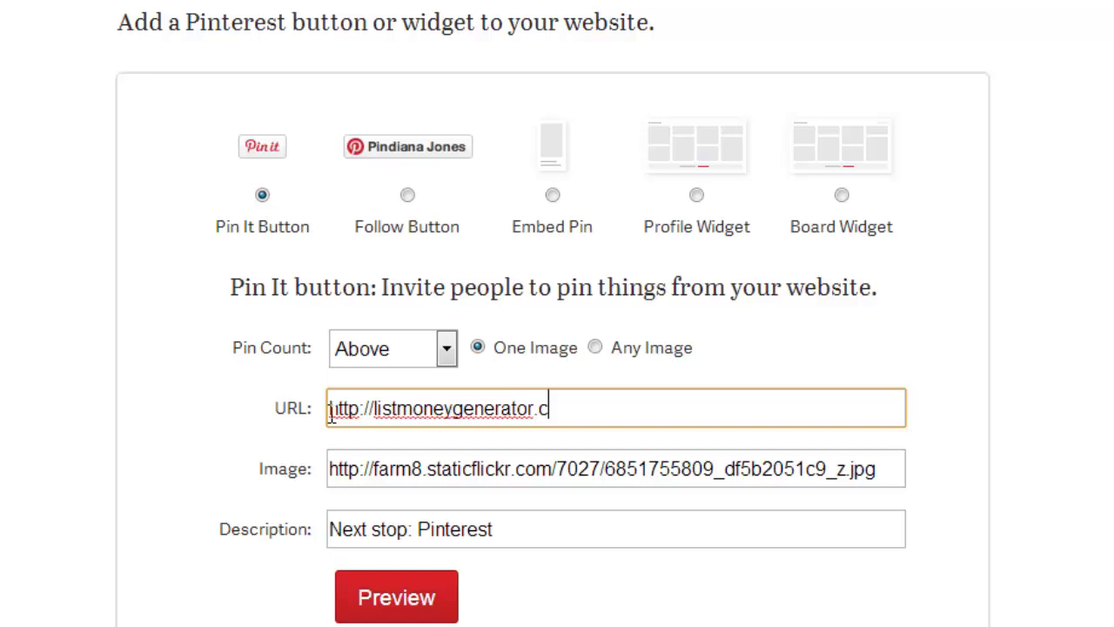
{"action": "triple_click", "coordinate": [436, 470]}
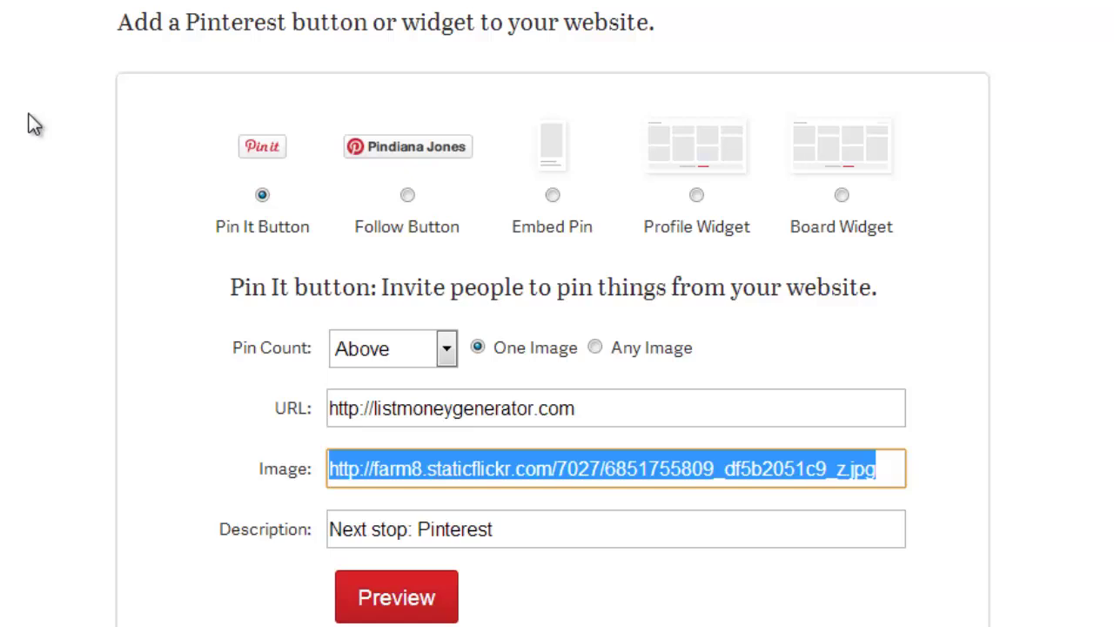
- Select the full File URL of 2.jpg on its WordPress media library edit page
{"action": "left_click", "coordinate": [261, 11]}
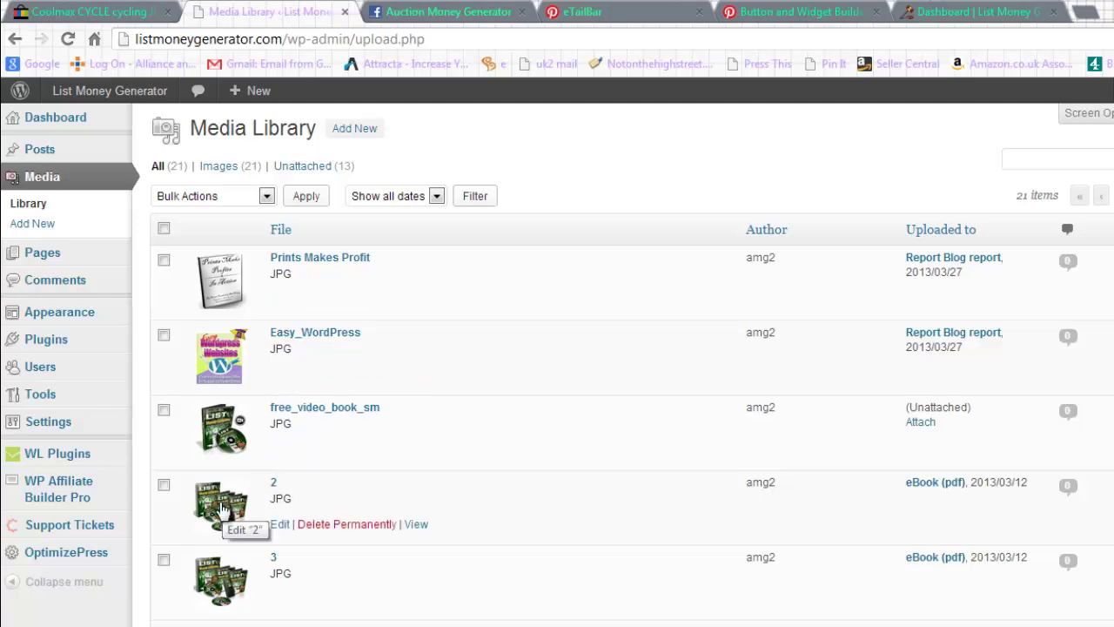
{"action": "left_click", "coordinate": [285, 527]}
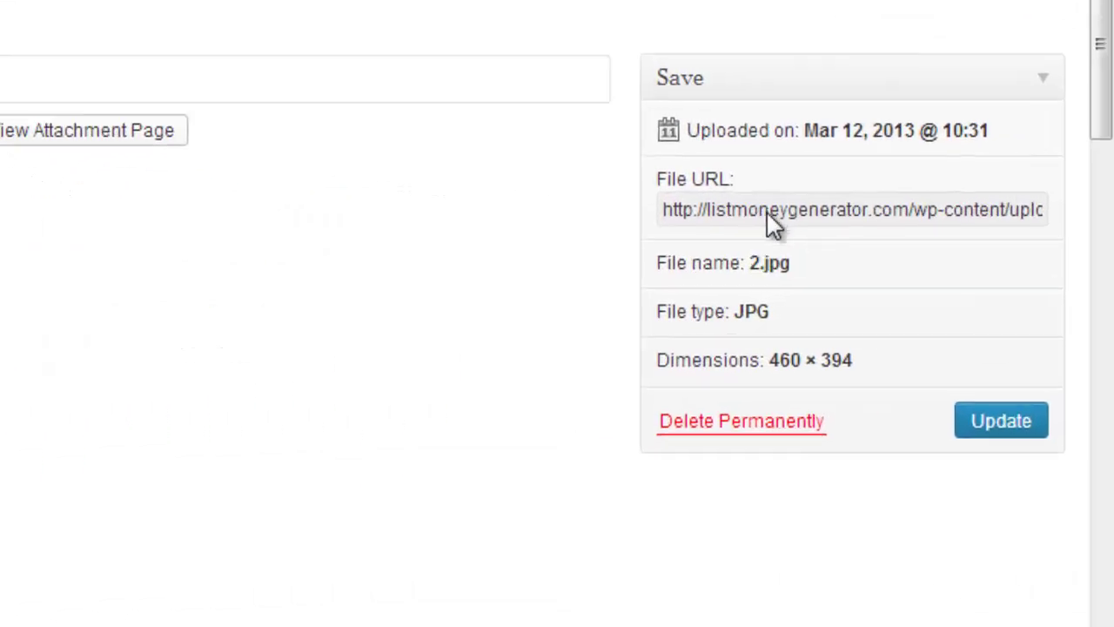
{"action": "left_click", "coordinate": [767, 216]}
{"action": "double_click", "coordinate": [768, 216]}
{"action": "triple_click", "coordinate": [768, 216]}
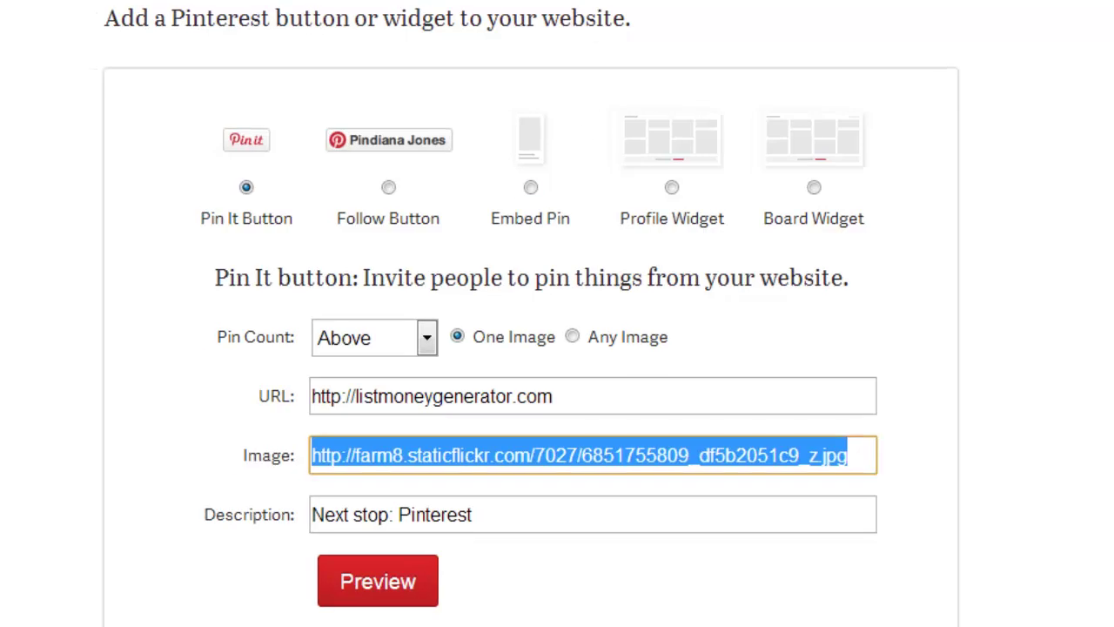
- Paste the 2.jpg address into Image and change Description to 'List Money Generator'
{"action": "triple_click", "coordinate": [526, 462]}
{"action": "type", "text": "http://listmoneygenerator.com/wp-content/uploads/2013/03/2.jpg"}
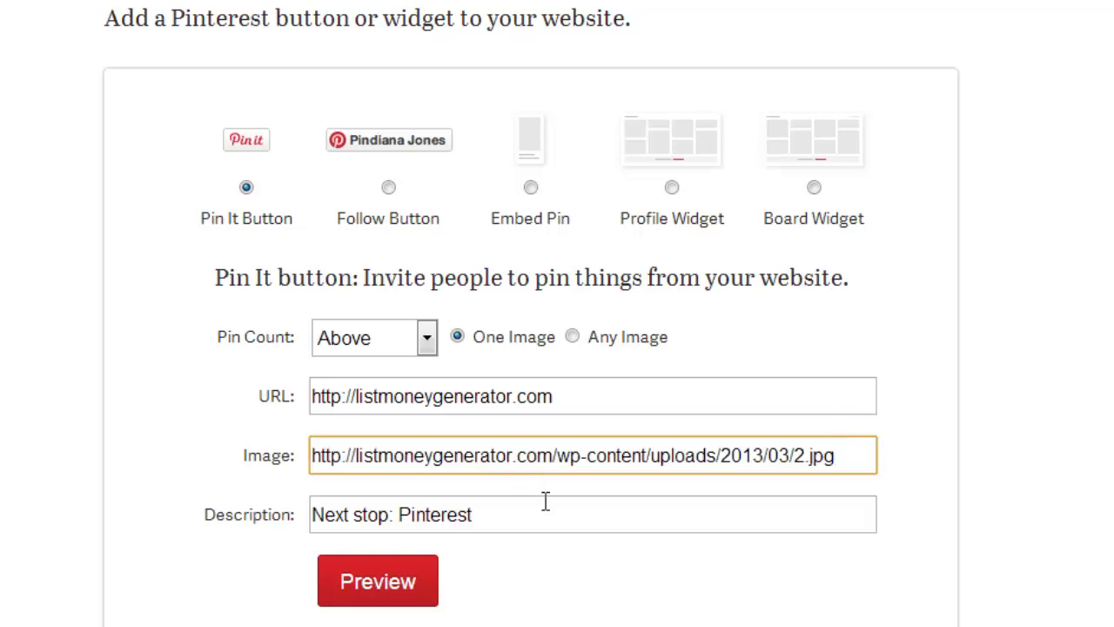
{"action": "left_click_drag", "start_coordinate": [479, 514], "coordinate": [297, 511]}
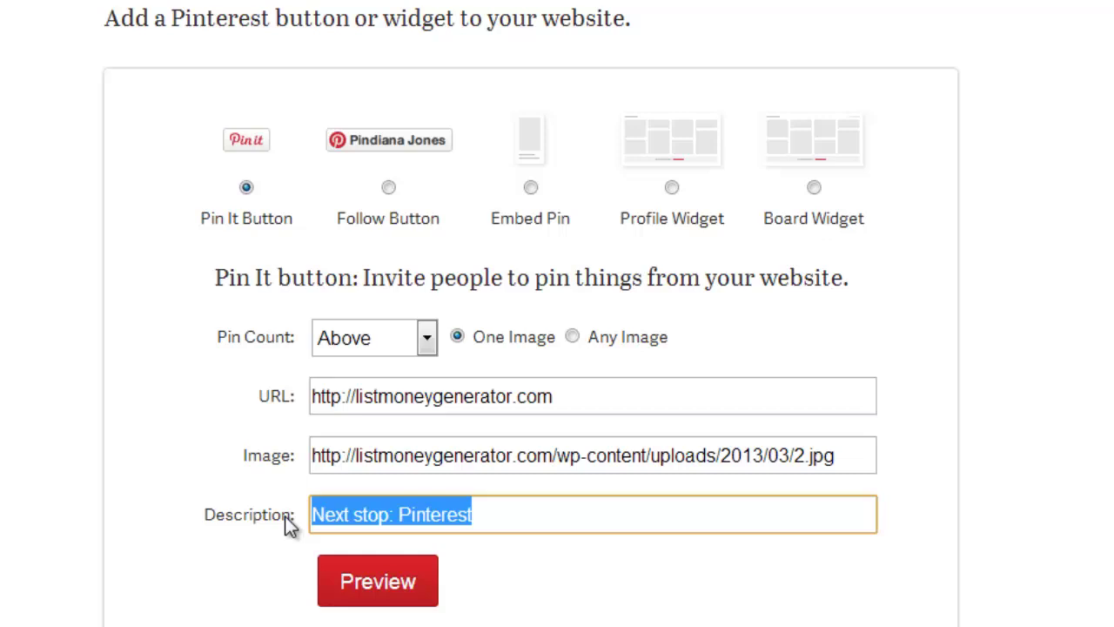
{"action": "type", "text": "List "}
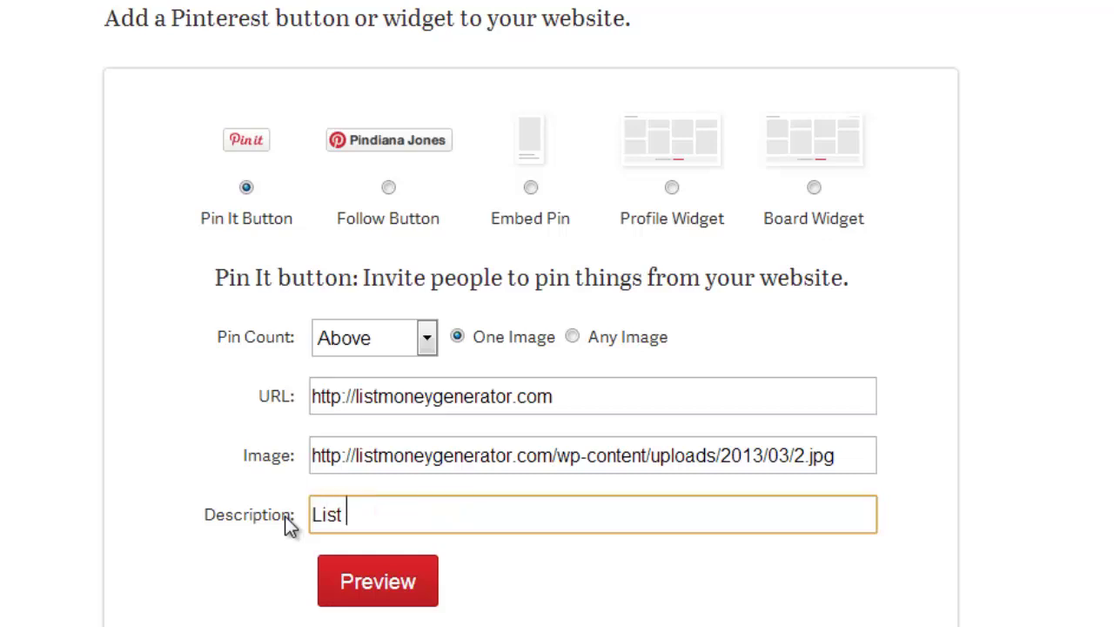
{"action": "type", "text": "Money "}
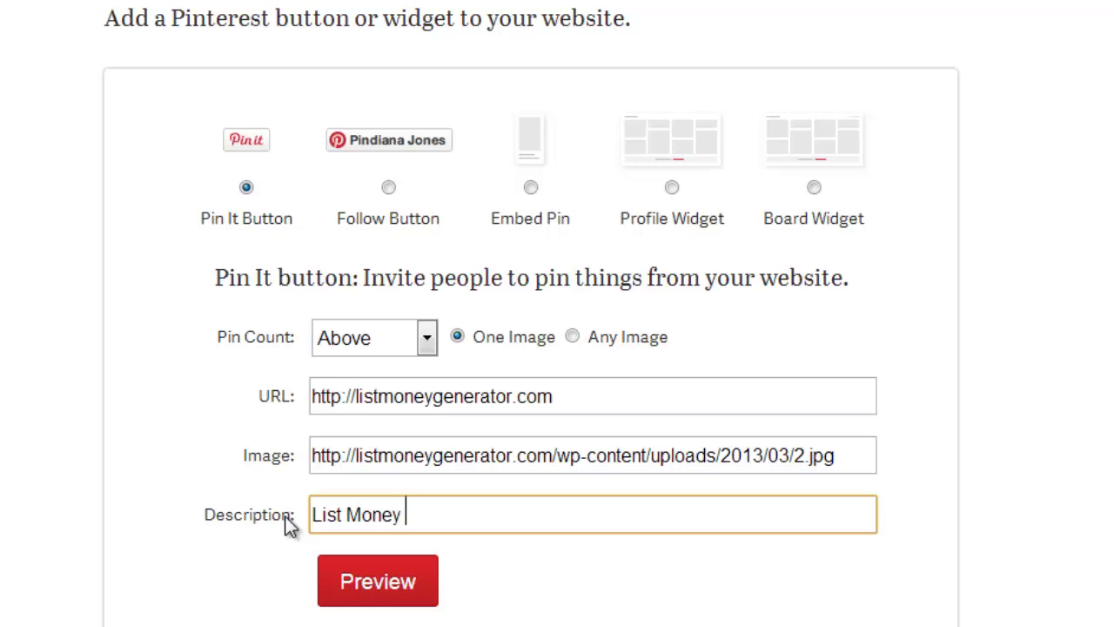
{"action": "type", "text": "Genera"}
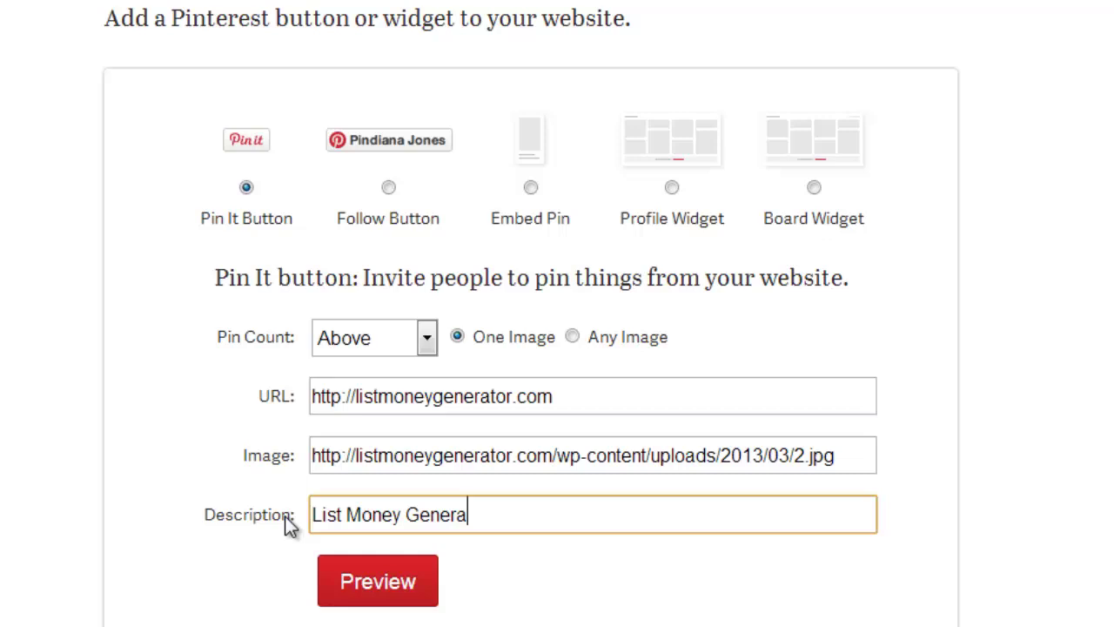
{"action": "type", "text": "tor"}
- Preview the List Money Generator pin and select its generated Pin It link code
{"action": "scroll", "coordinate": [997, 364], "scroll_direction": "down", "scroll_amount": 2}
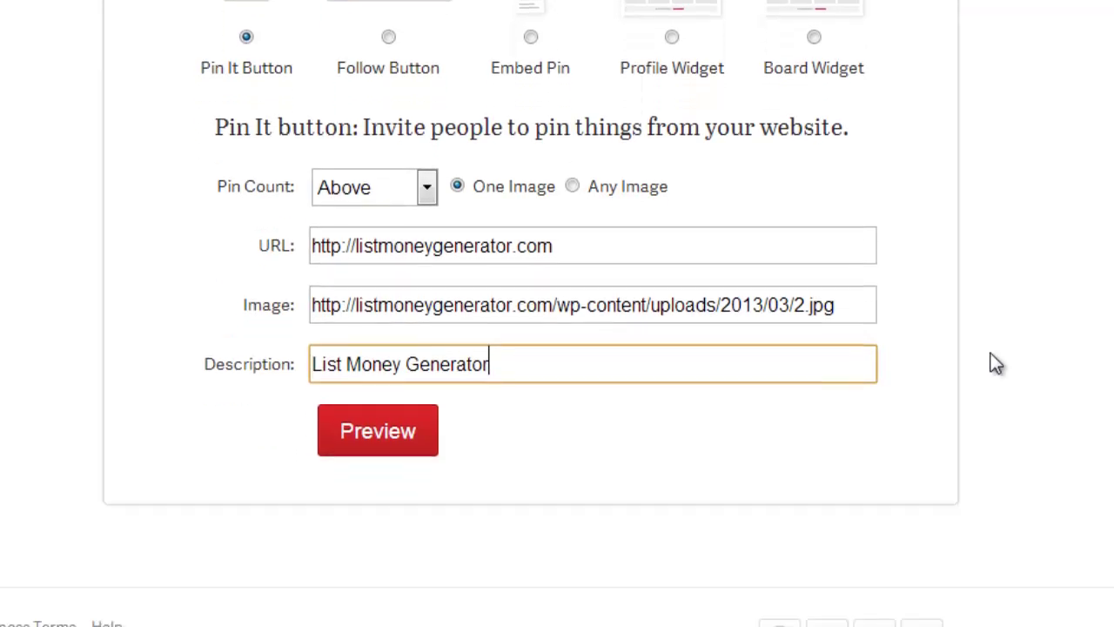
{"action": "left_click", "coordinate": [375, 436]}
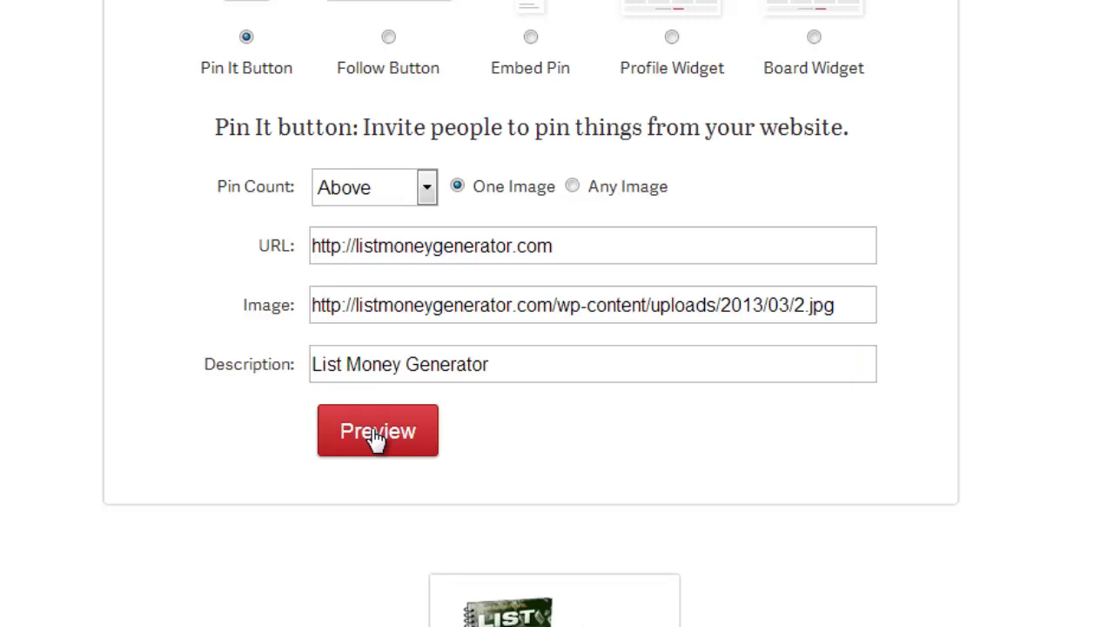
{"action": "scroll", "coordinate": [530, 313], "scroll_direction": "down", "scroll_amount": 4}
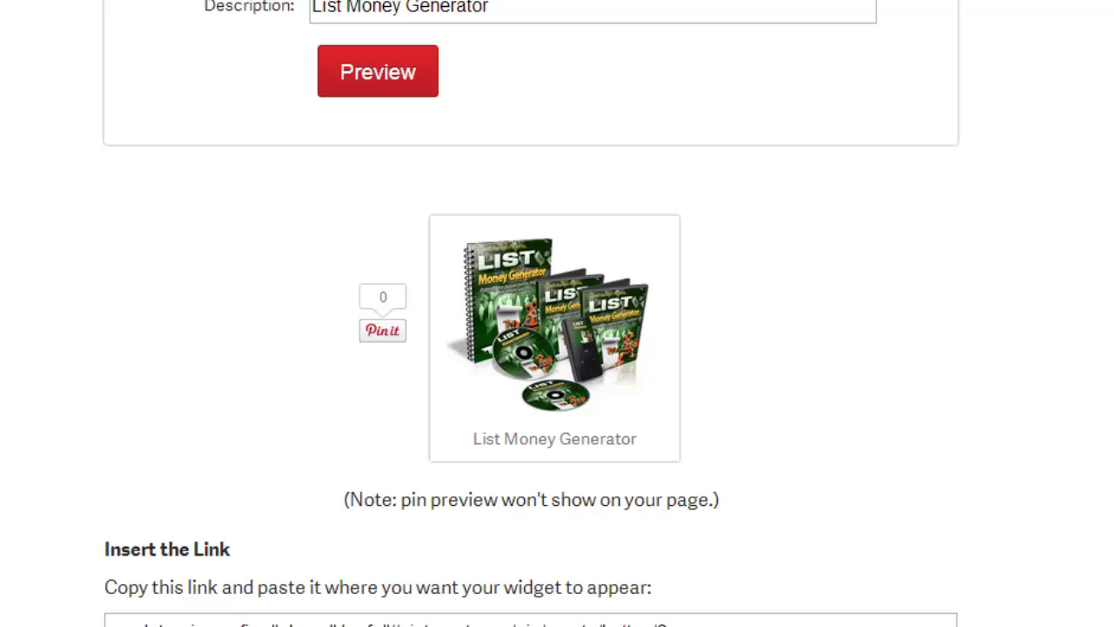
{"action": "scroll", "coordinate": [531, 313], "scroll_direction": "down", "scroll_amount": 2}
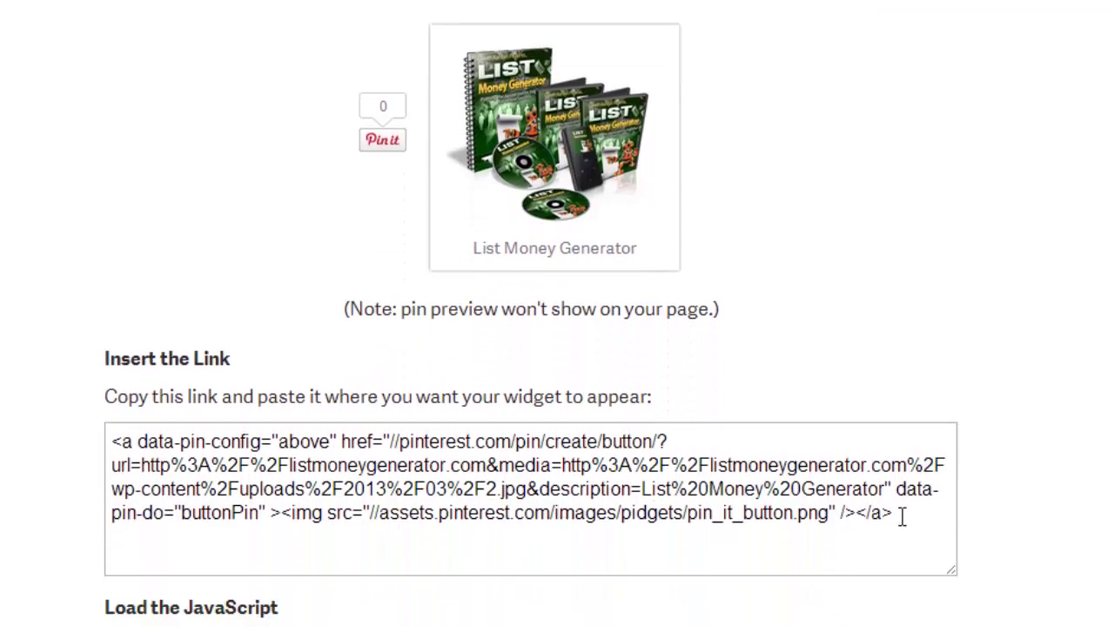
{"action": "left_click_drag", "start_coordinate": [903, 515], "coordinate": [106, 441]}
{"action": "key", "text": "ctrl+c"}
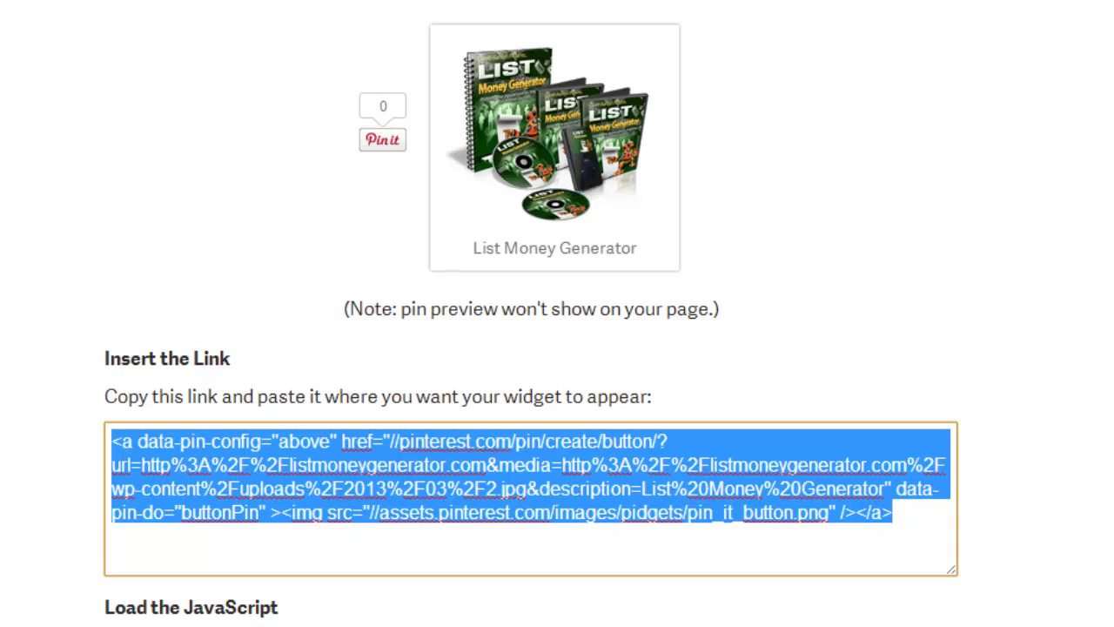
{"action": "key", "text": "ctrl+Tab"}
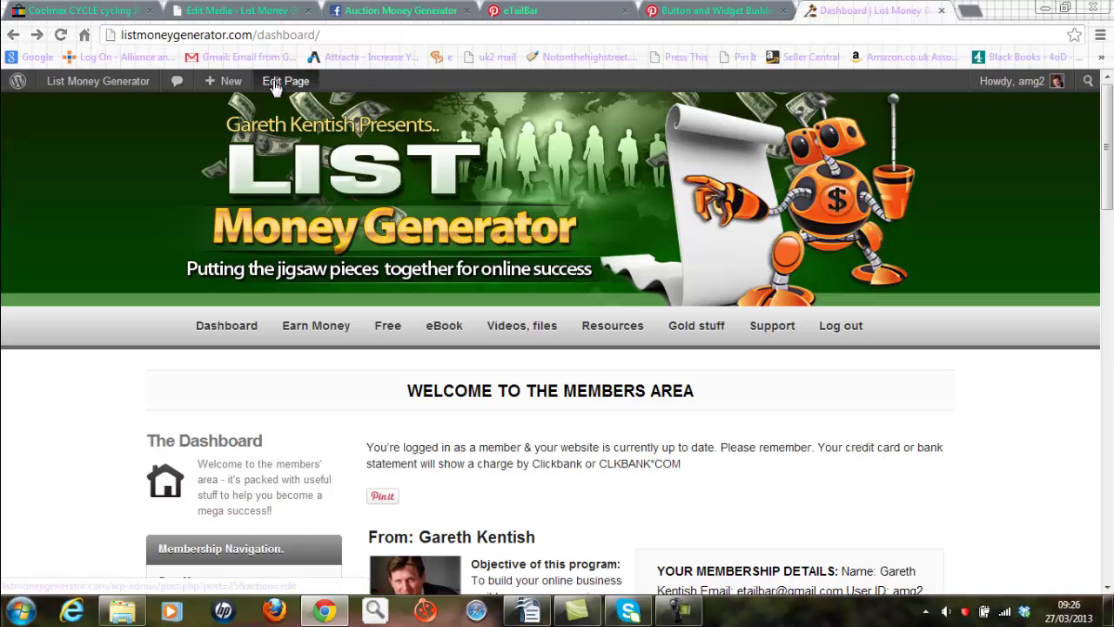
- Edit the Dashboard page and type a yyyy marker after the Pin it image in Visual view
{"action": "left_click", "coordinate": [277, 87]}
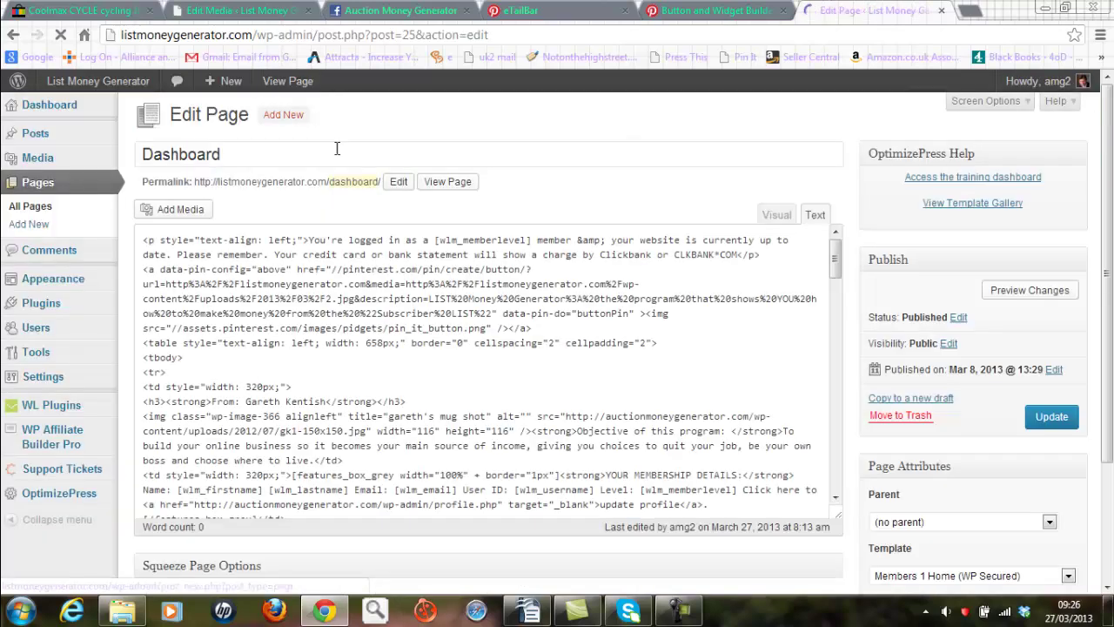
{"action": "left_click", "coordinate": [789, 213]}
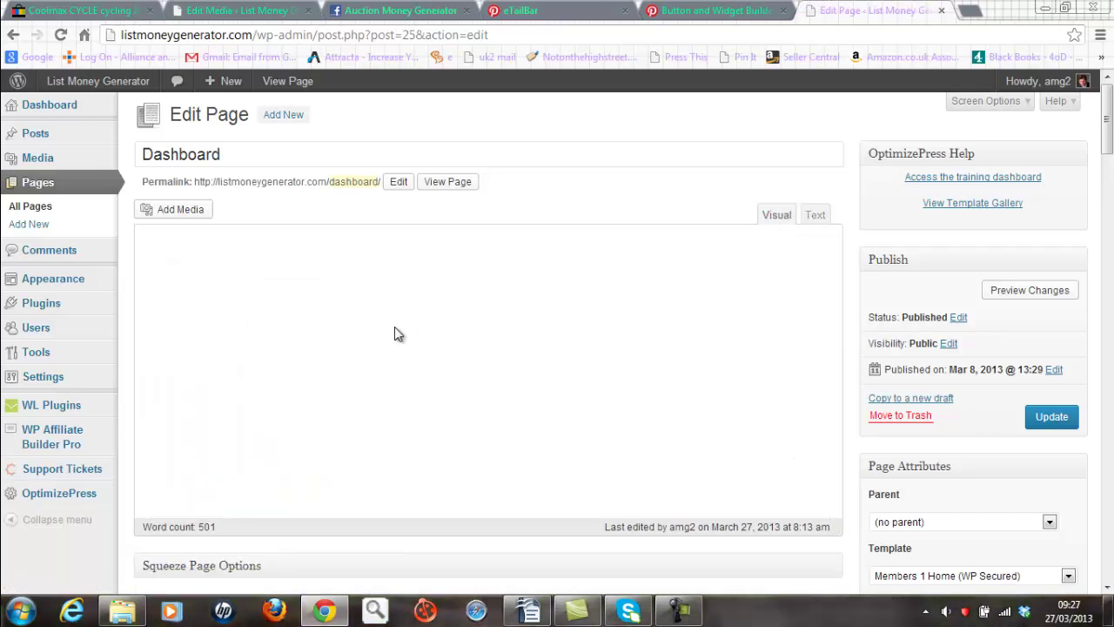
{"action": "left_click", "coordinate": [200, 316]}
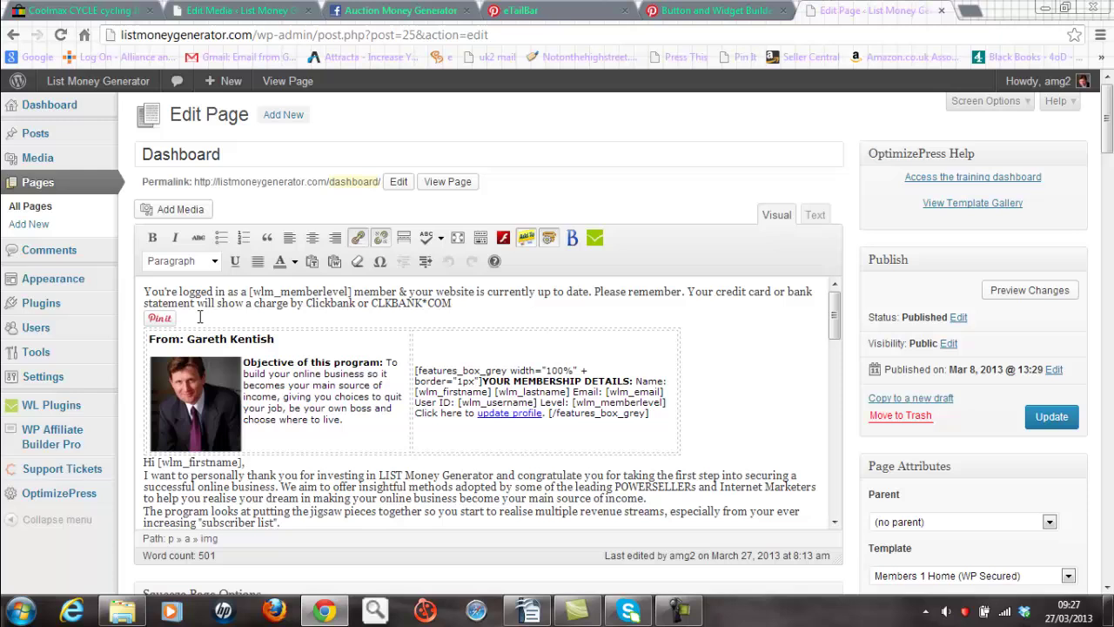
{"action": "type", "text": "yyyy"}
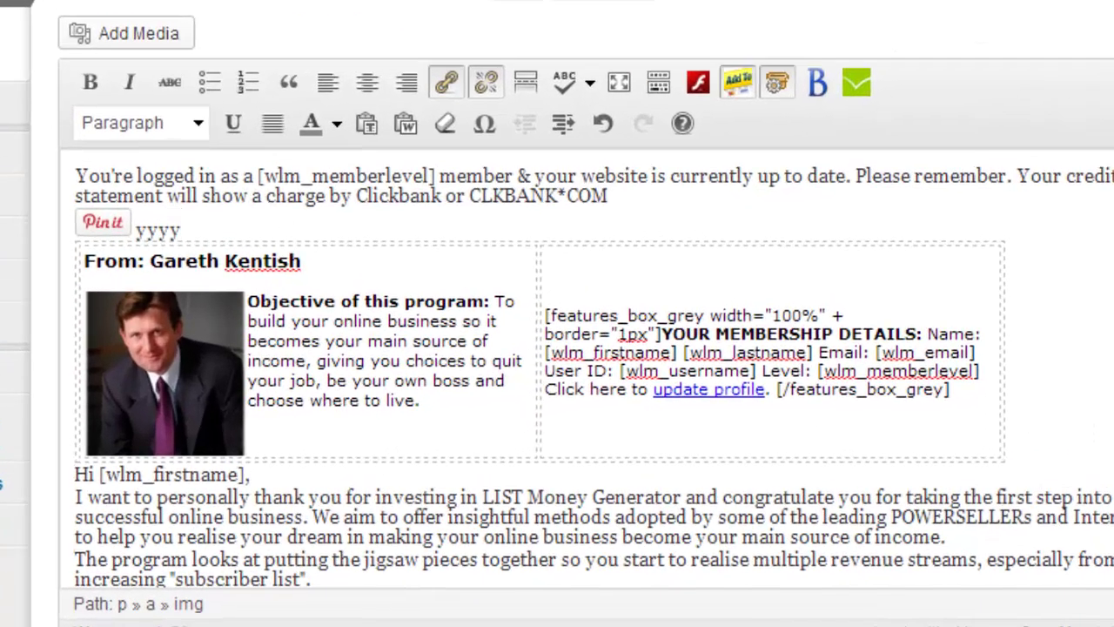
- In the Text source, paste the Pin It code on a new line after yyyy and delete the marker
{"action": "left_click", "coordinate": [1109, 33]}
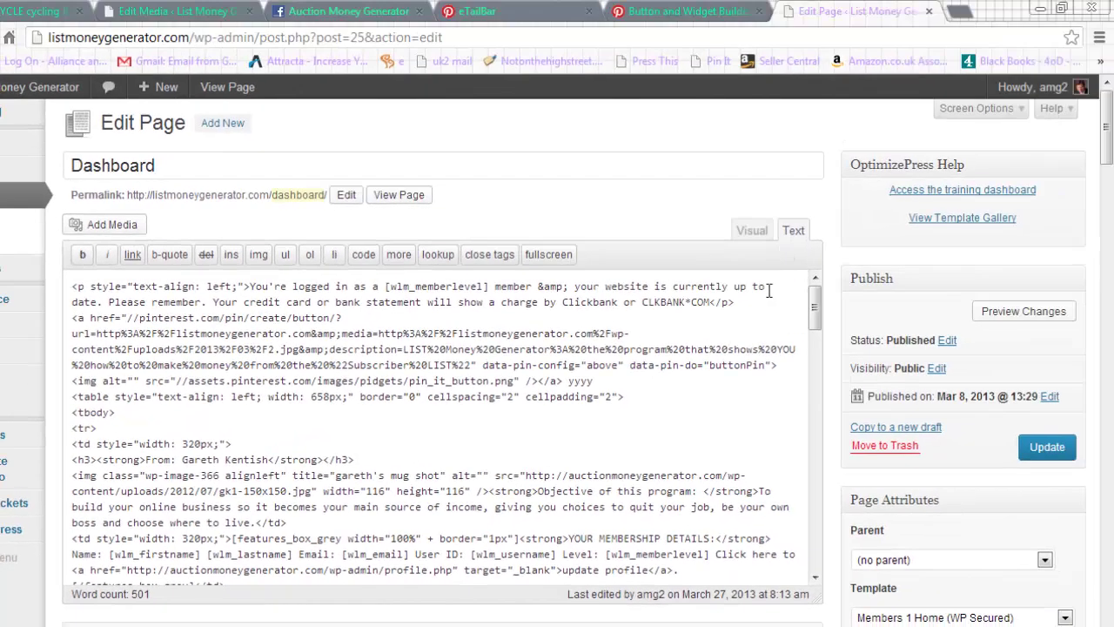
{"action": "key", "text": "ctrl+f"}
{"action": "type", "text": "yyyy"}
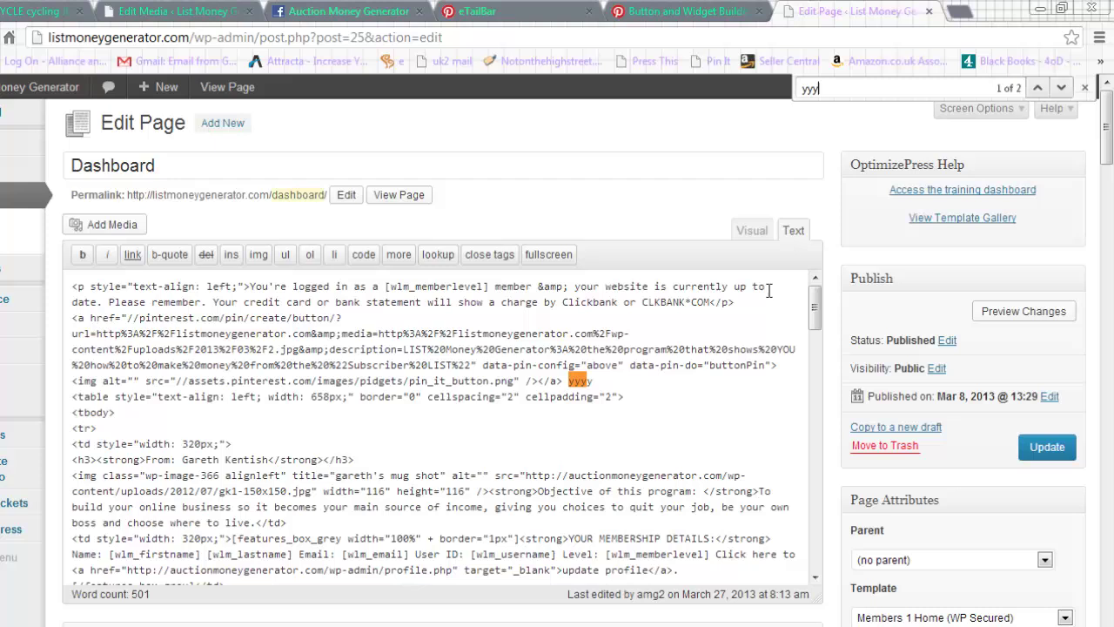
{"action": "left_click", "coordinate": [618, 380]}
{"action": "key", "text": "Return"}
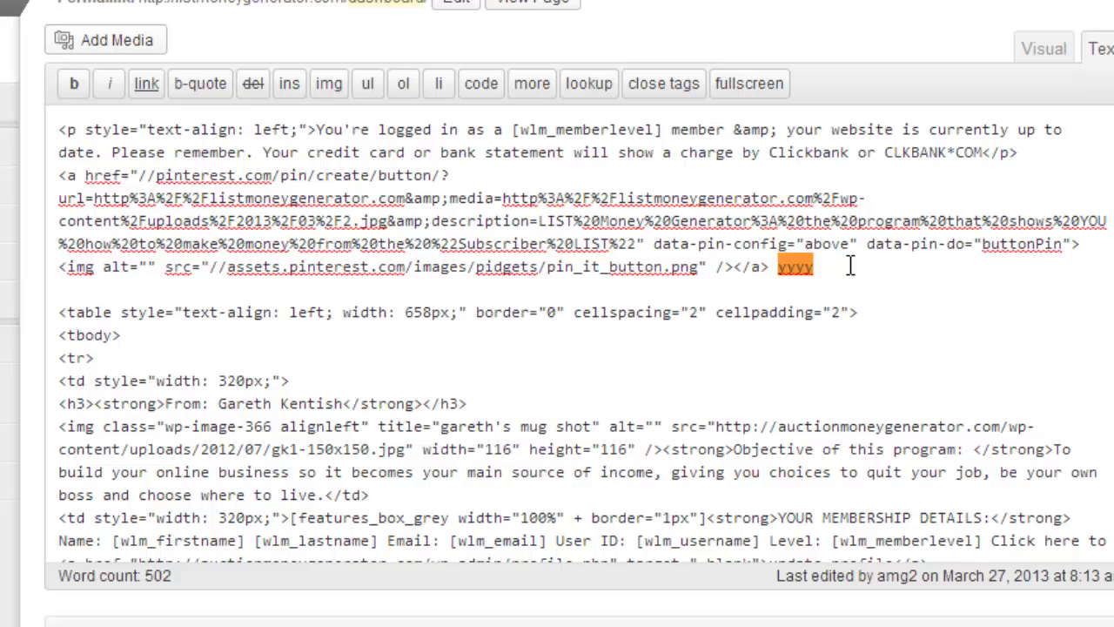
{"action": "key", "text": "ctrl+v"}
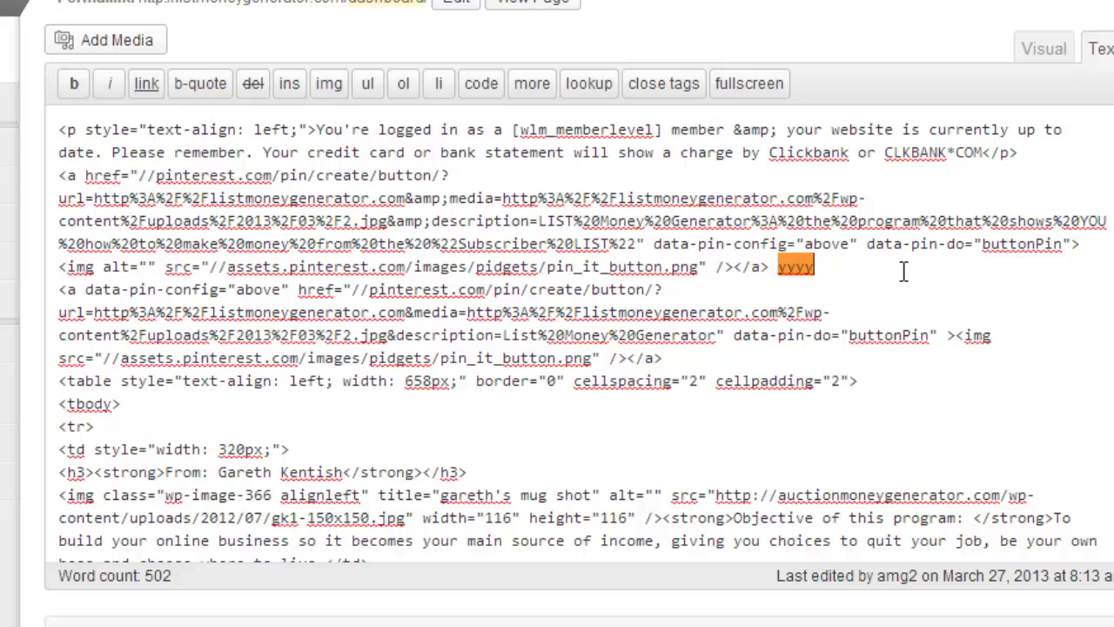
{"action": "key", "text": "BackSpace"}
{"action": "key", "text": "BackSpace"}
{"action": "key", "text": "BackSpace"}
{"action": "key", "text": "BackSpace"}
{"action": "key", "text": "BackSpace"}
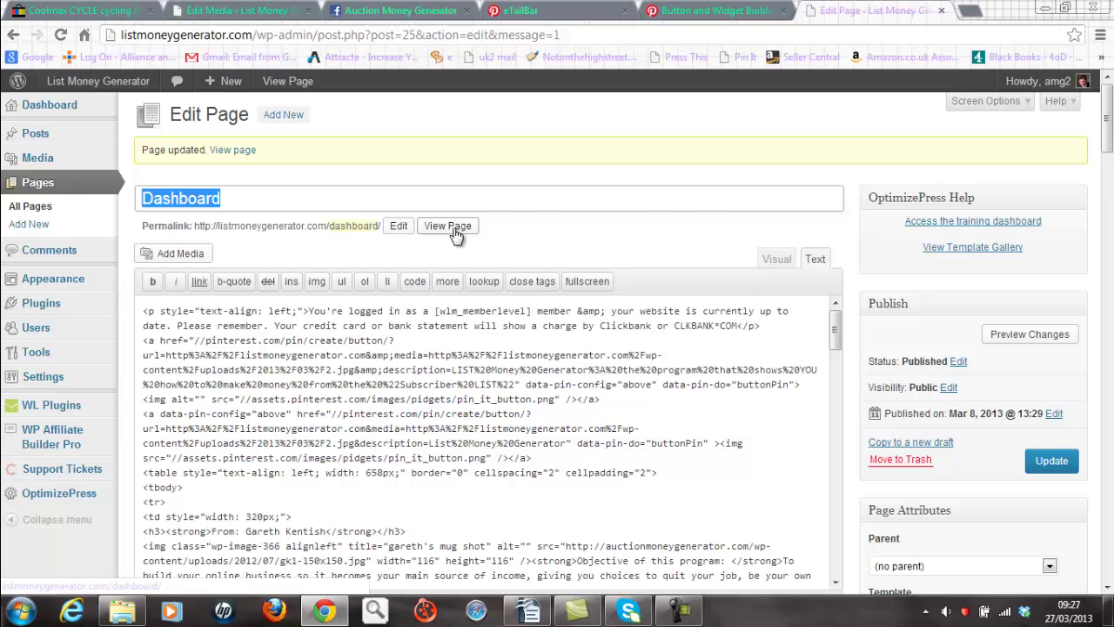
- View the live Dashboard page and click its new Pin it button to open Pinterest's pin form
{"action": "left_click", "coordinate": [470, 202]}
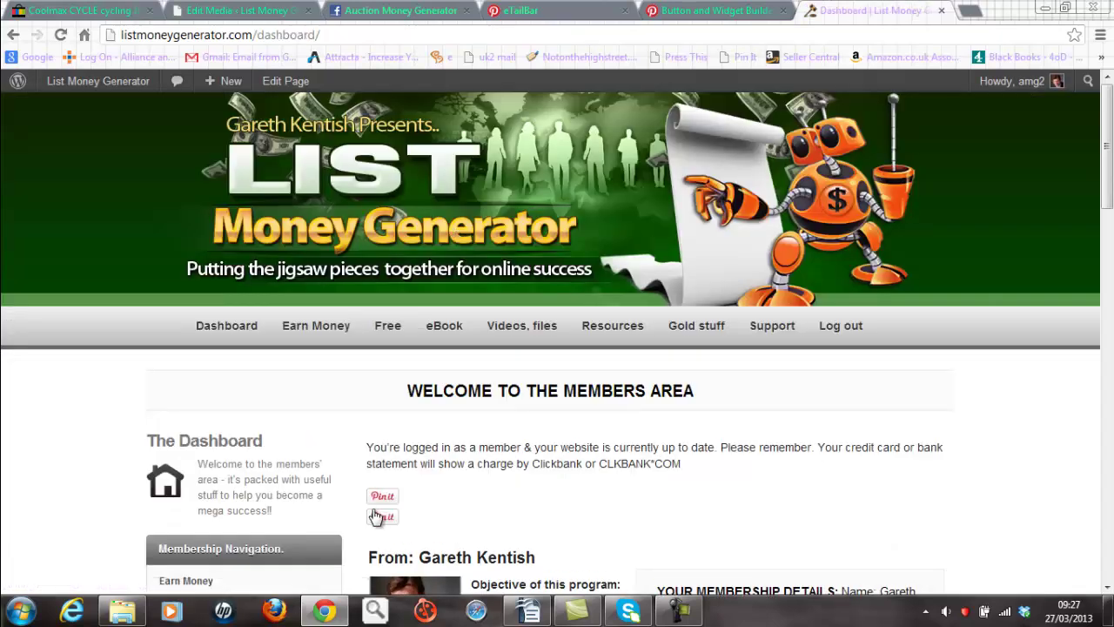
{"action": "left_click", "coordinate": [382, 518]}
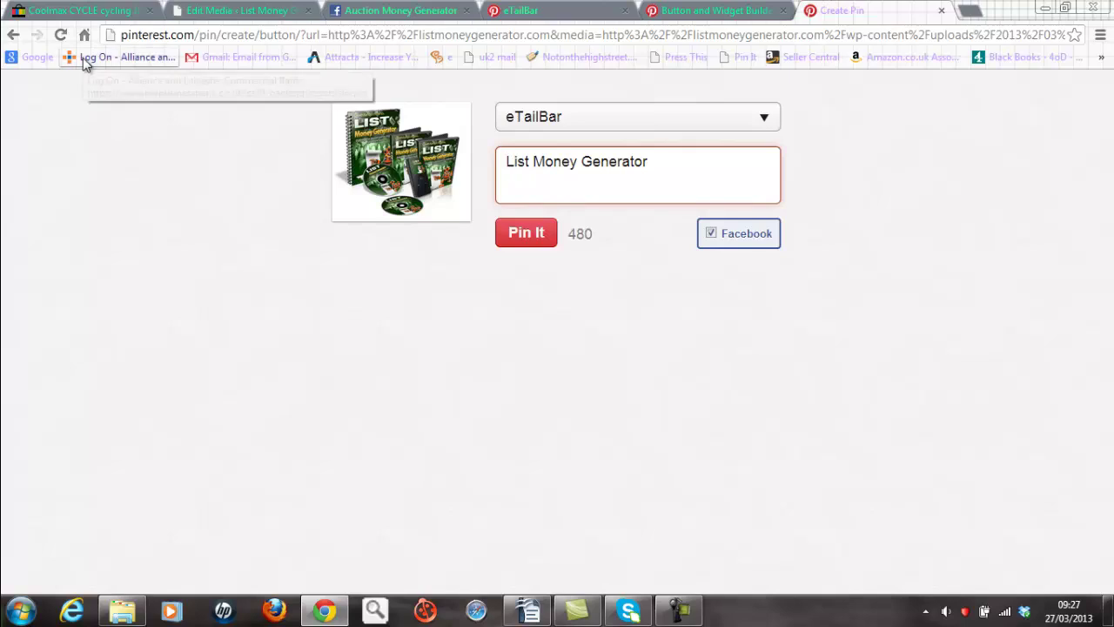
- Test the eBay jersey listing's existing Pin it button, then return to the listing
{"action": "left_click", "coordinate": [78, 12]}
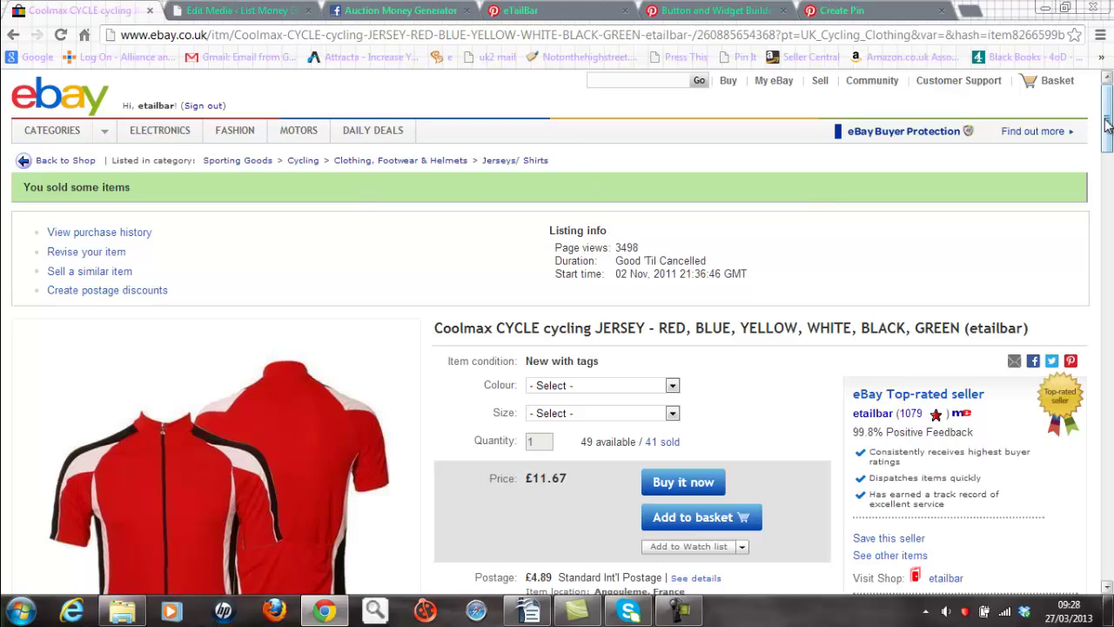
{"action": "scroll", "coordinate": [1105, 154], "scroll_direction": "down", "scroll_amount": 2}
{"action": "left_click_drag", "start_coordinate": [1105, 154], "coordinate": [1099, 311]}
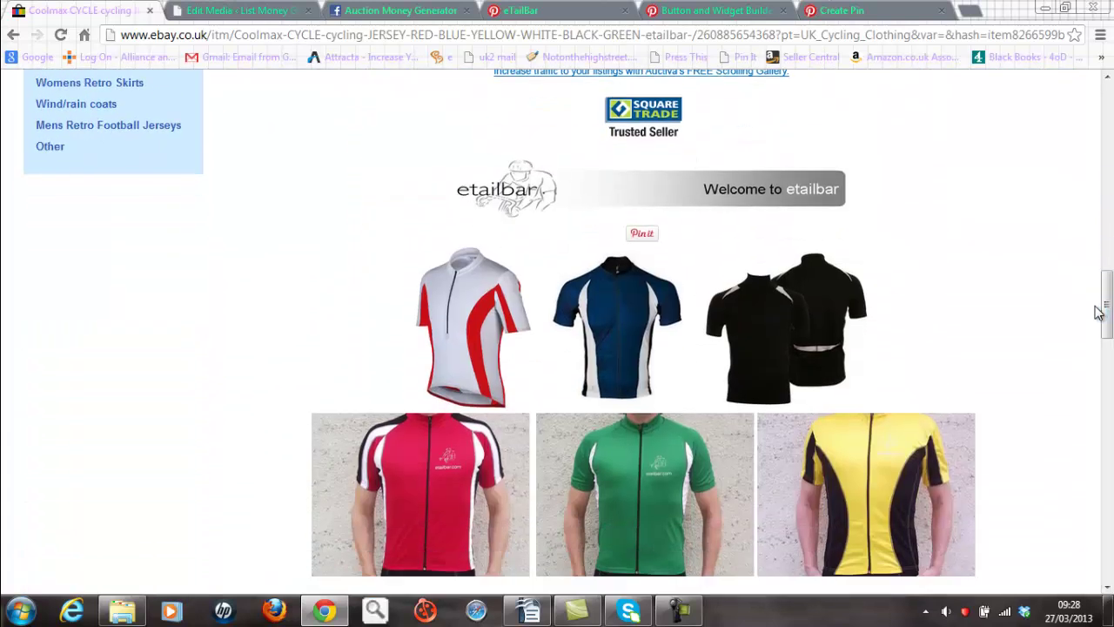
{"action": "left_click", "coordinate": [641, 235]}
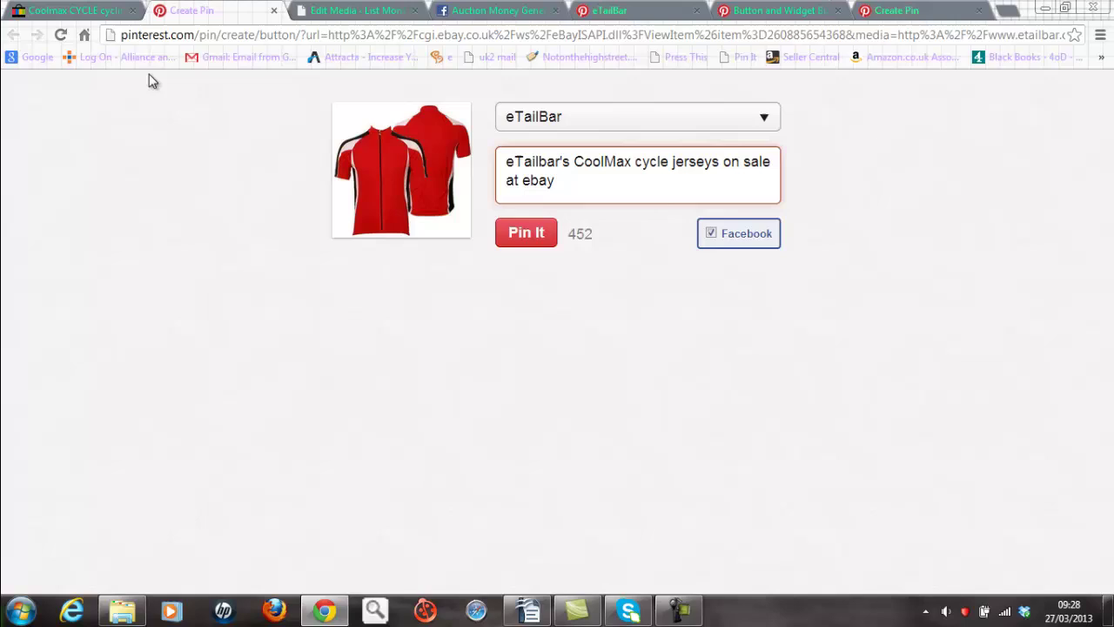
{"action": "left_click", "coordinate": [78, 11]}
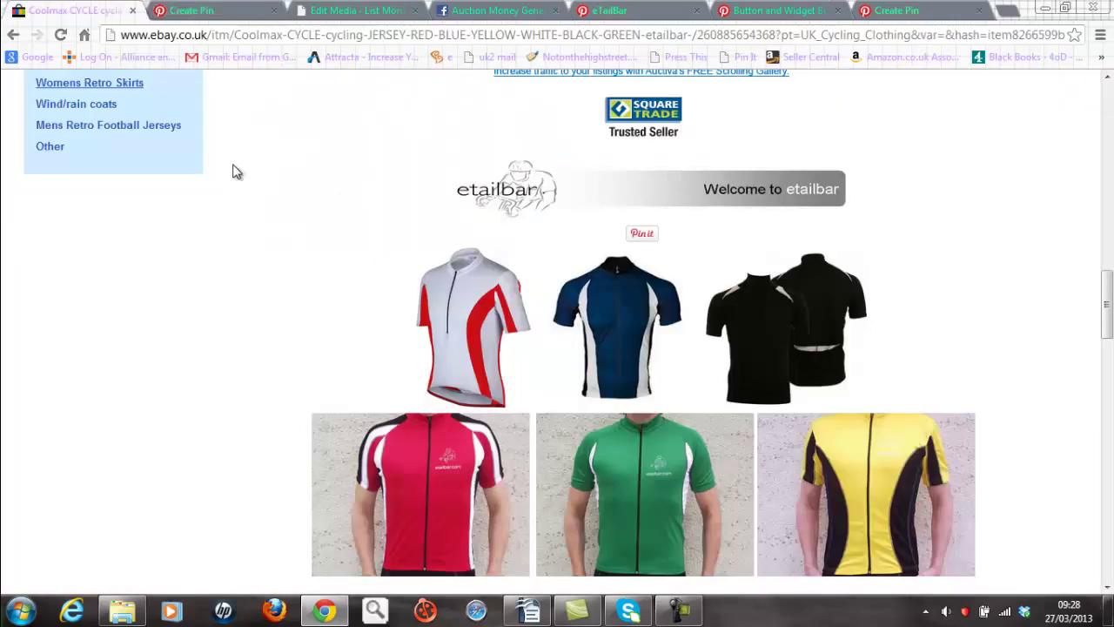
{"action": "left_click_drag", "start_coordinate": [1108, 280], "coordinate": [1110, 105]}
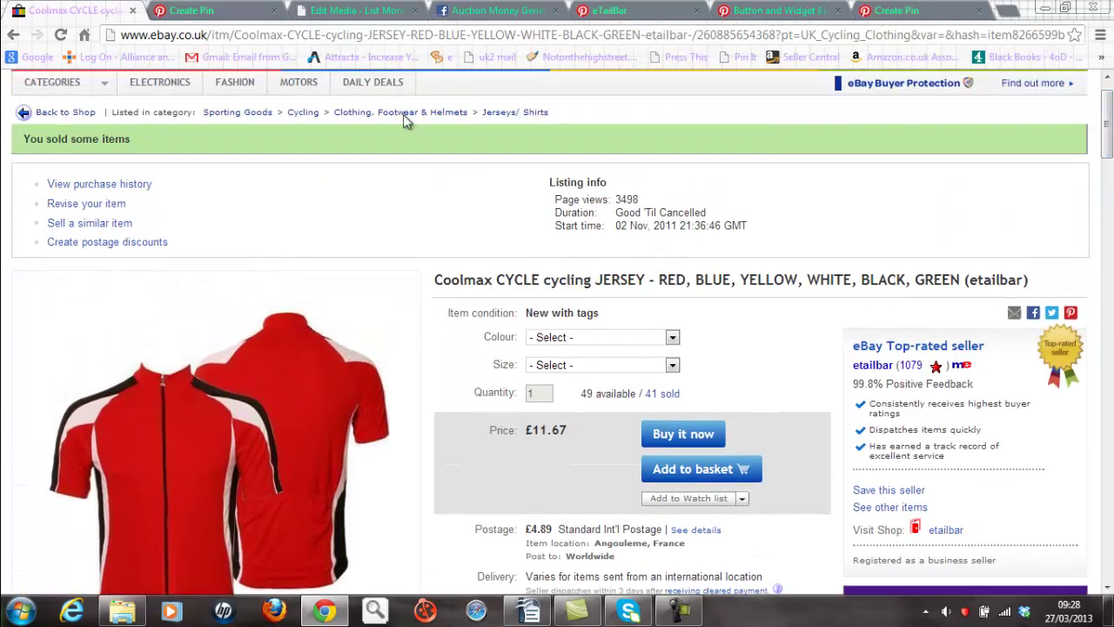
- Revise the listing, type yyyy after the Pin it button in Standard view, then show HTML
{"action": "left_click", "coordinate": [119, 208]}
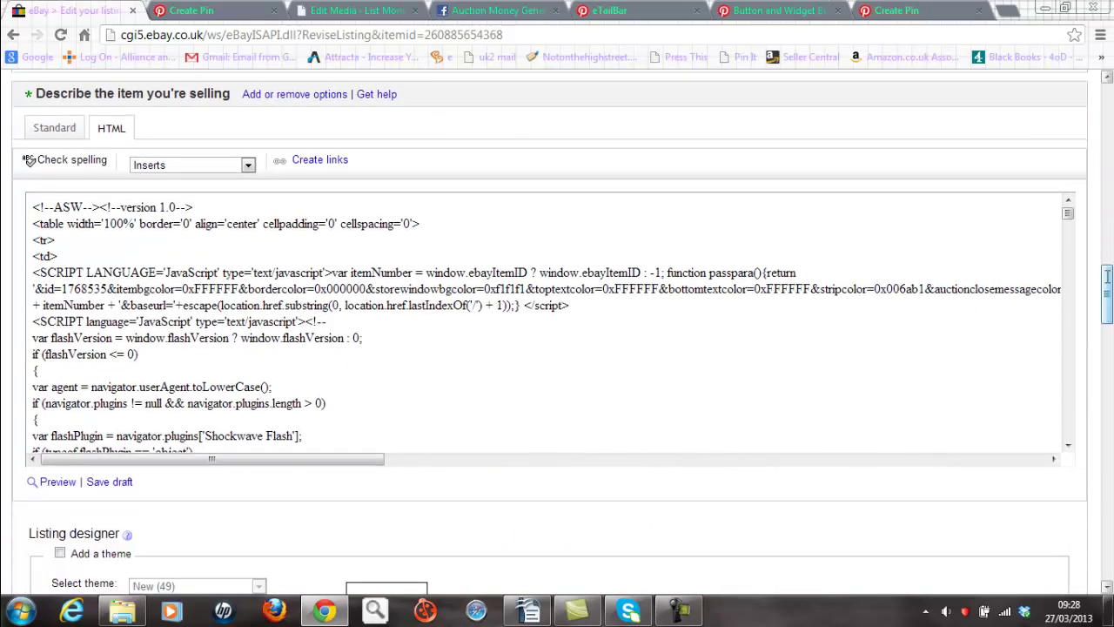
{"action": "left_click", "coordinate": [54, 131]}
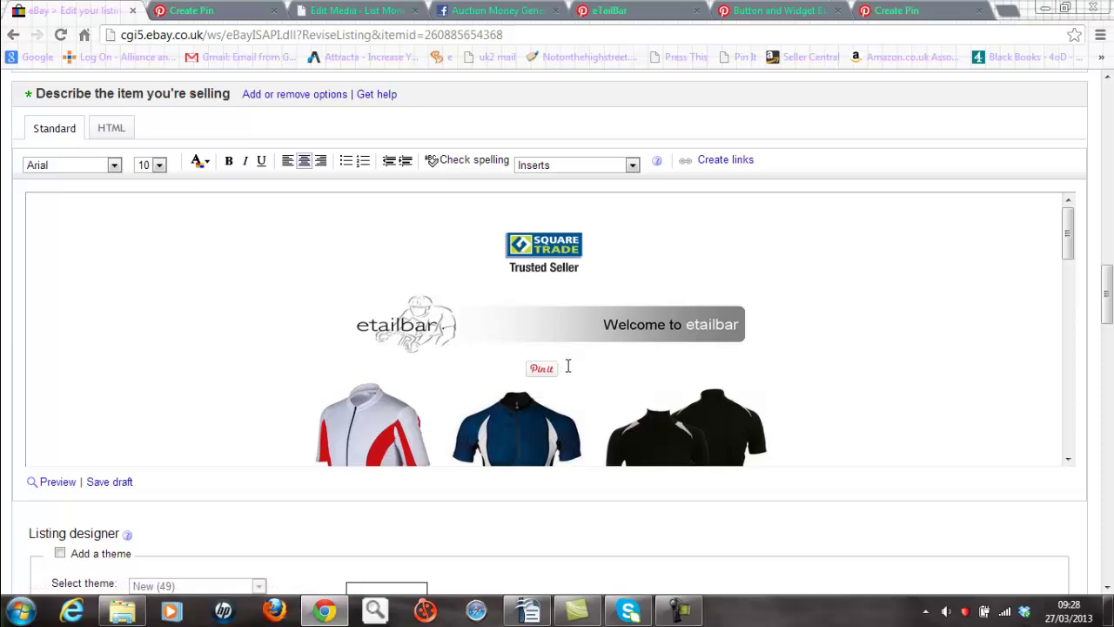
{"action": "type", "text": "yyyy"}
{"action": "left_click", "coordinate": [111, 131]}
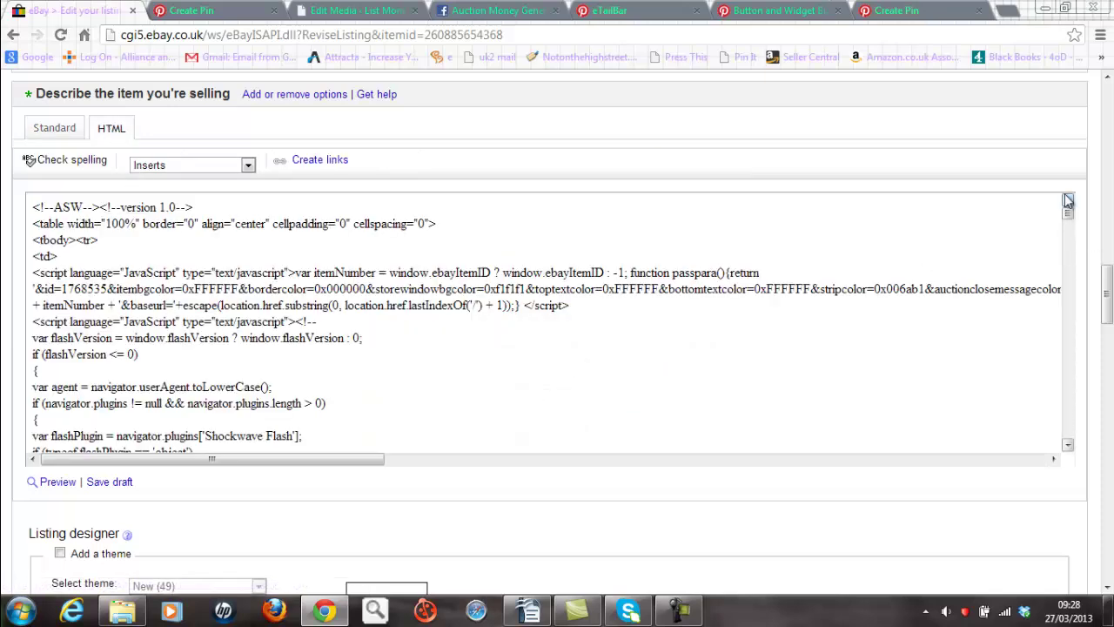
{"action": "mouse_move", "coordinate": [1069, 212]}
{"action": "left_mouse_down"}
{"action": "mouse_move", "coordinate": [1070, 241]}
{"action": "mouse_move", "coordinate": [1068, 210]}
{"action": "left_mouse_up"}
- Find yyyy in the description HTML and paste the List Money Generator Pin It code below it
{"action": "left_click", "coordinate": [780, 221]}
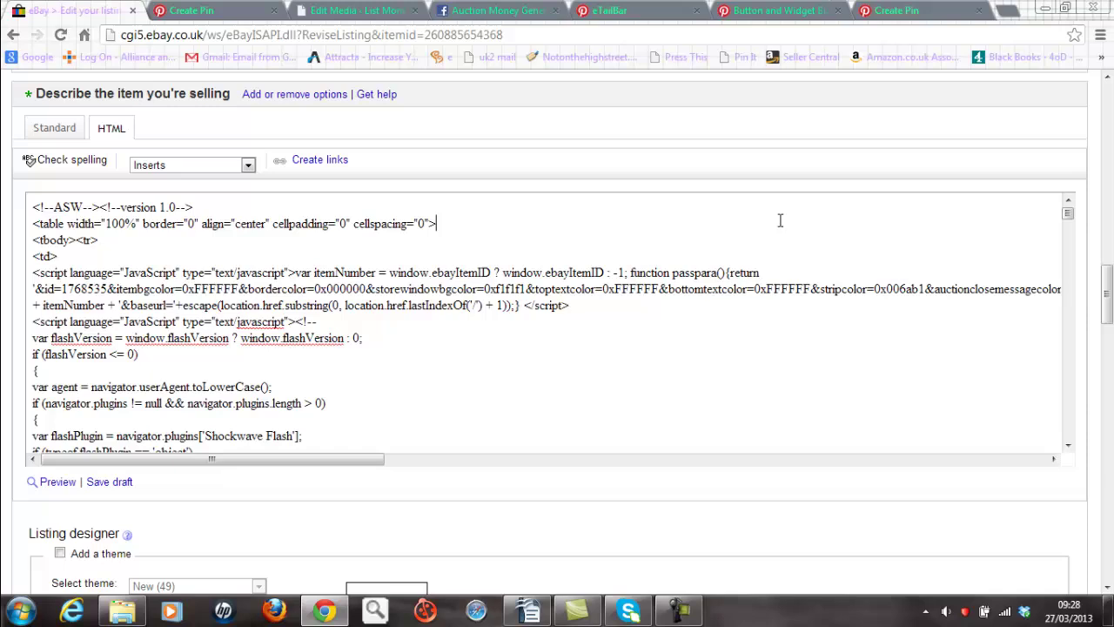
{"action": "key", "text": "ctrl+f"}
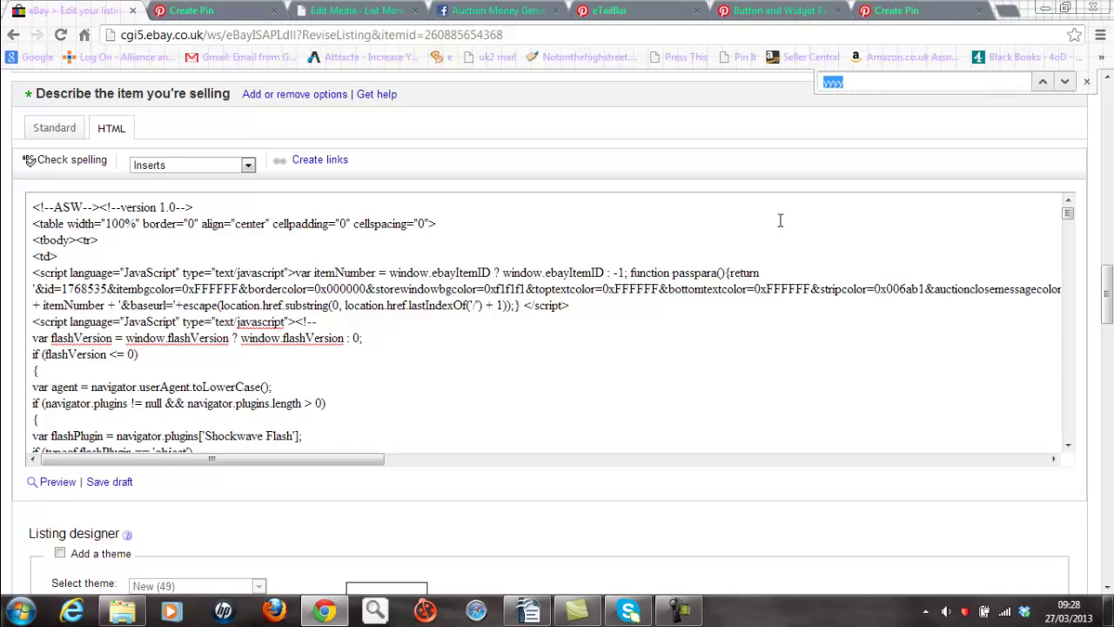
{"action": "left_click", "coordinate": [1064, 82]}
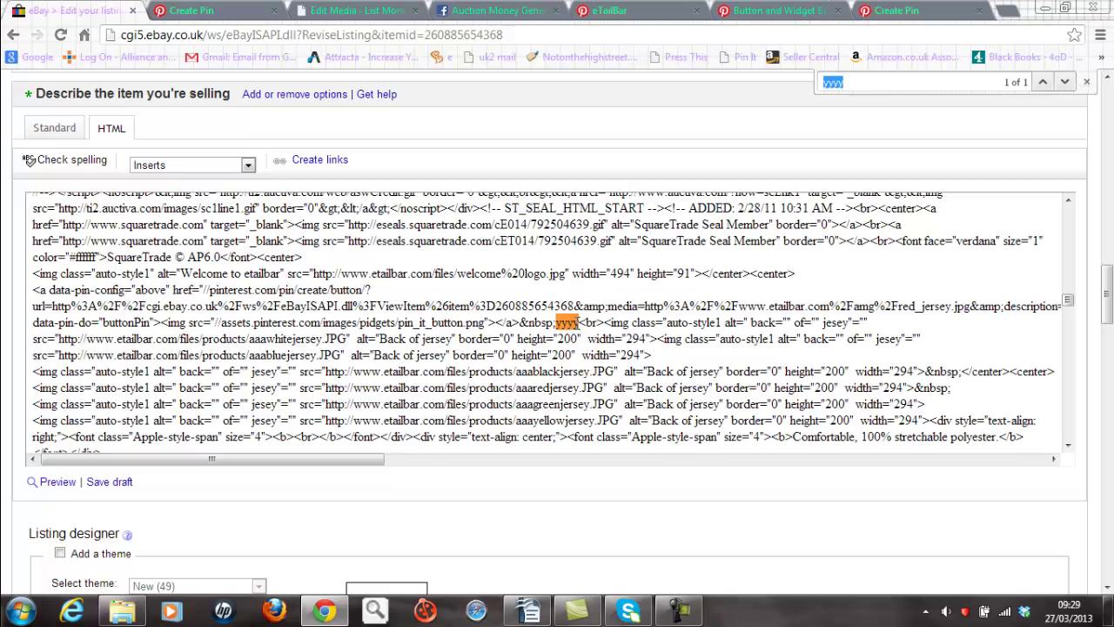
{"action": "left_click", "coordinate": [29, 159]}
{"action": "key", "text": "Return"}
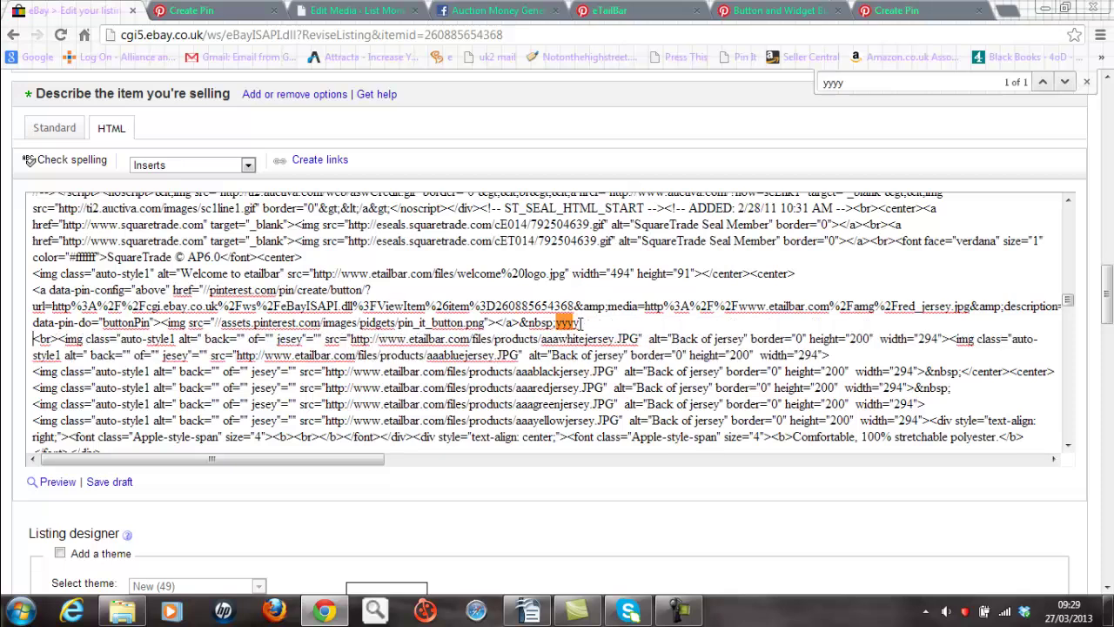
{"action": "key", "text": "Return"}
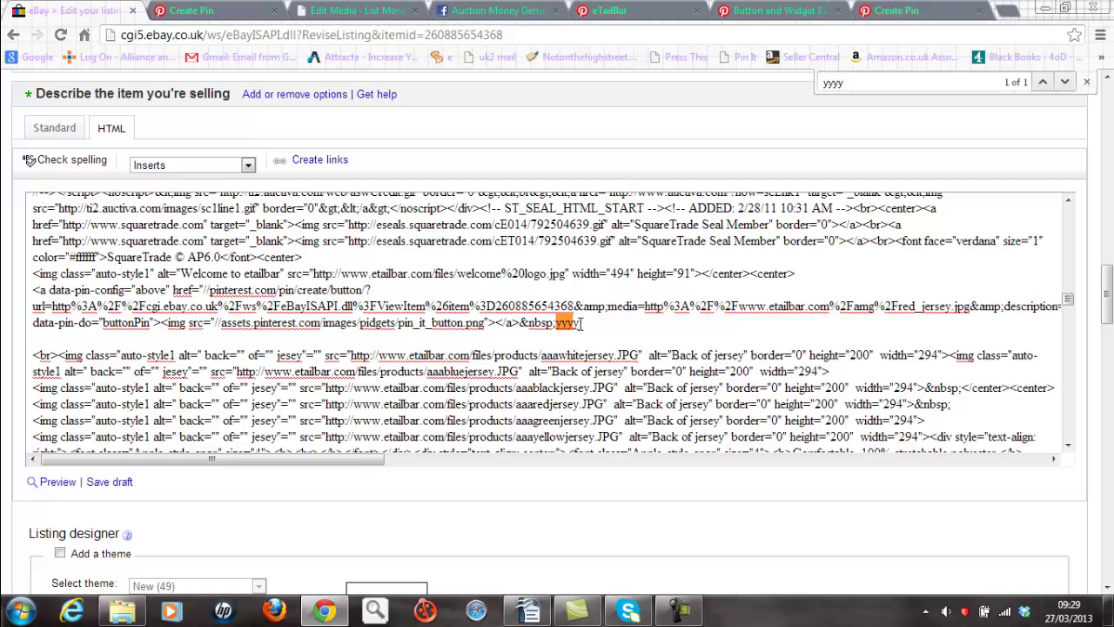
{"action": "type", "text": "<a data-pin-config=\"above\" href=\"//pinterest.com/pin/create/button/?url=http%3A%2F%2Flistmoneygenerator.com&media=http%3A%2F%2Flistmoneygenerator.com%2Fwp-content%2Fuploads%2F2013%2F03%2F2.jpg&description=List%20Money%20Generator\" data-pin-do=\"buttonPin\" ><img src=\"//assets.pinterest.com/images/pidgets/pin_it_button.png\" /></a>"}
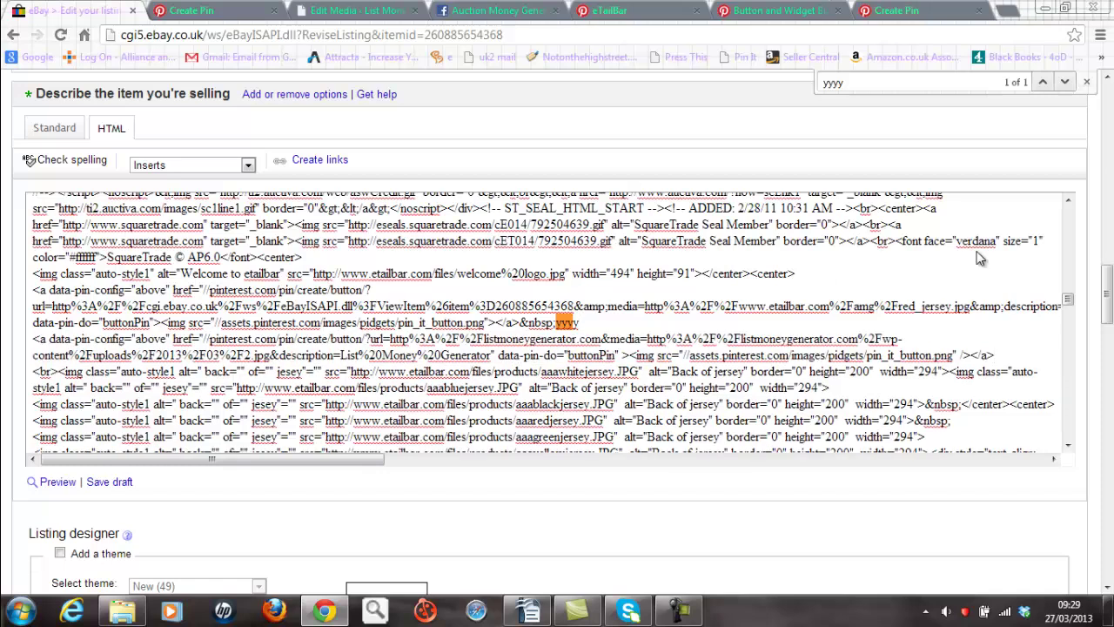
{"action": "left_click_drag", "start_coordinate": [1107, 276], "coordinate": [1107, 312]}
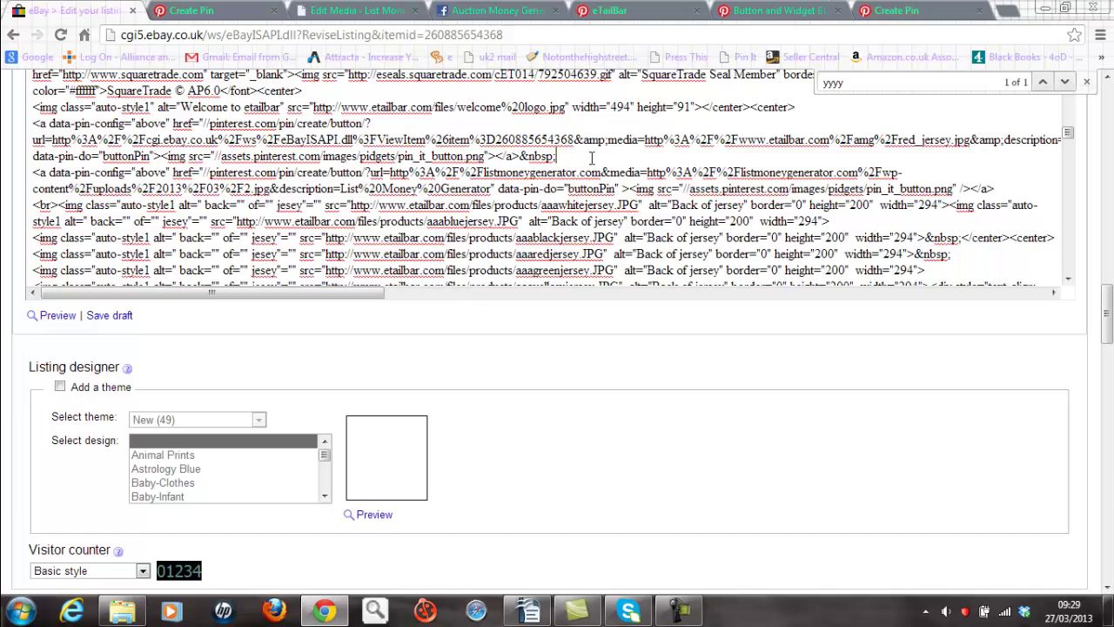
{"action": "left_click_drag", "start_coordinate": [1107, 312], "coordinate": [1109, 537]}
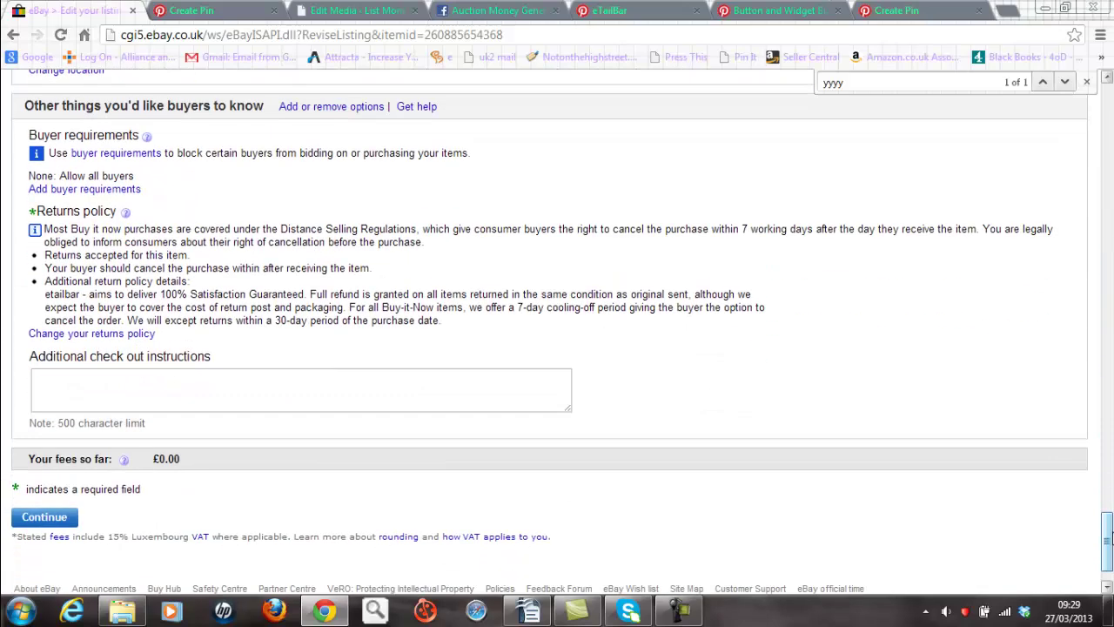
- Review the revised Coolmax jersey listing and submit the revisions to eBay
{"action": "left_click", "coordinate": [55, 521]}
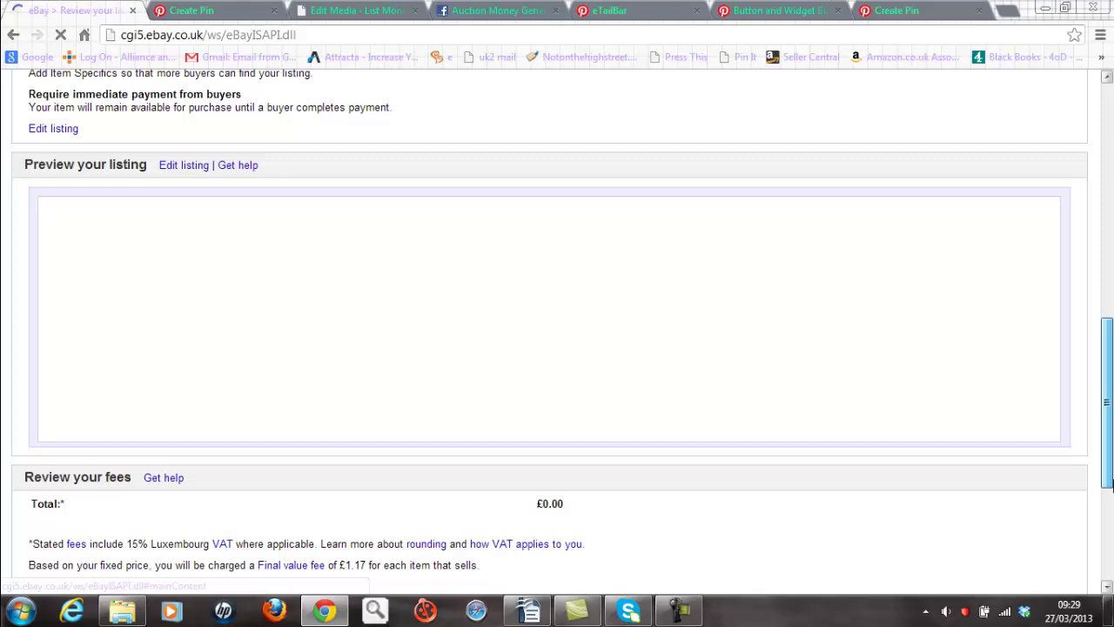
{"action": "left_click_drag", "start_coordinate": [1111, 521], "coordinate": [1110, 531]}
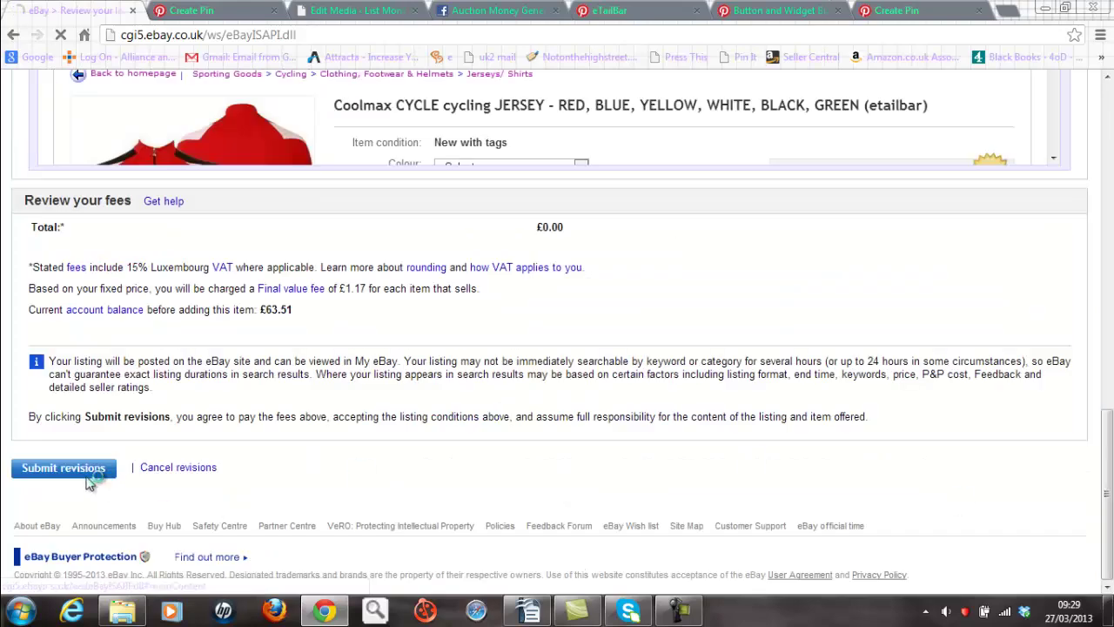
{"action": "left_click", "coordinate": [85, 481]}
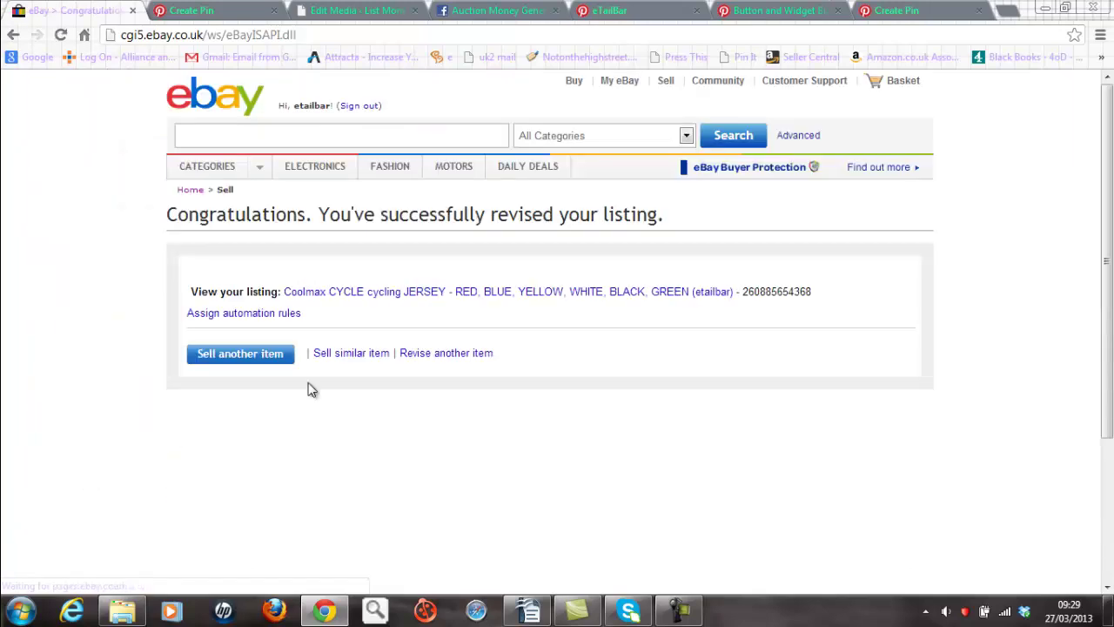
- Open the live jersey listing and test the second Pin it button in its description
{"action": "left_click", "coordinate": [372, 294]}
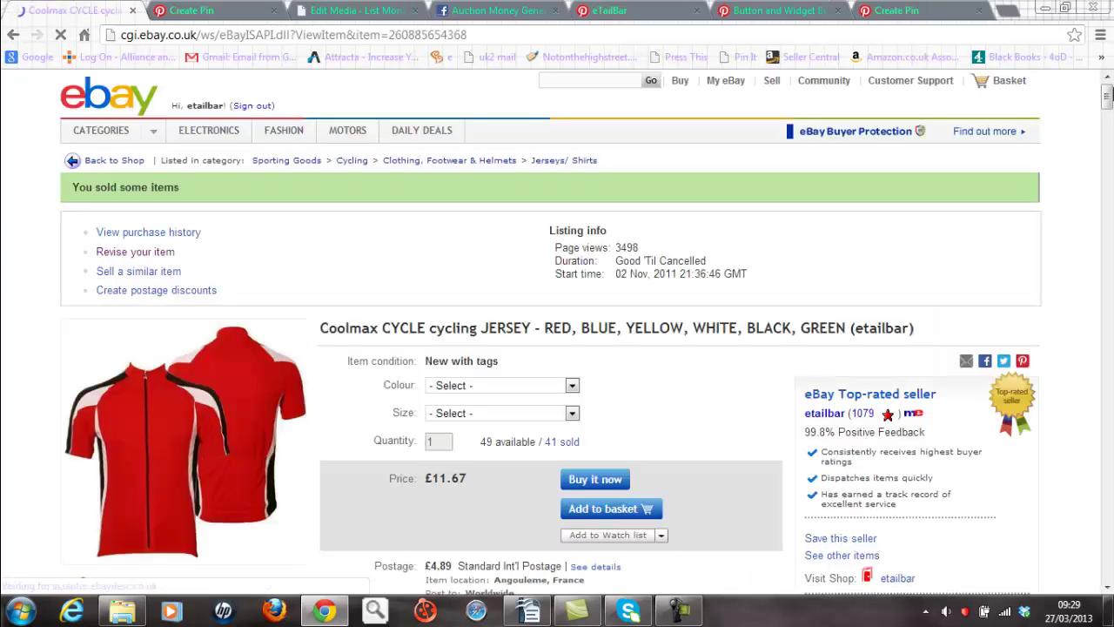
{"action": "left_click_drag", "start_coordinate": [1104, 101], "coordinate": [1108, 262]}
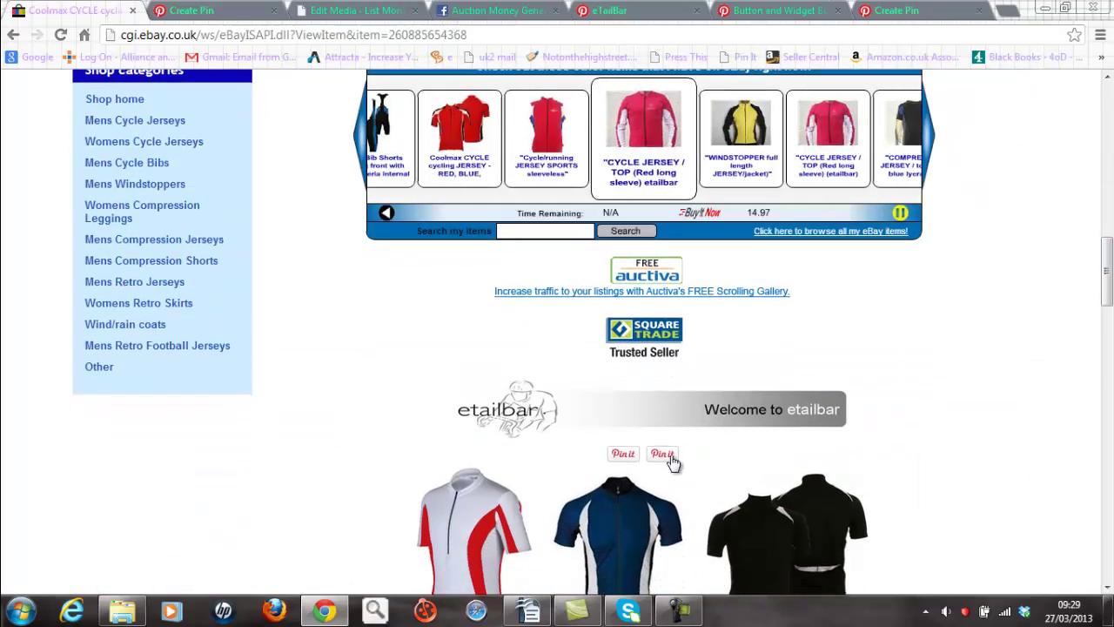
{"action": "left_click", "coordinate": [665, 454]}
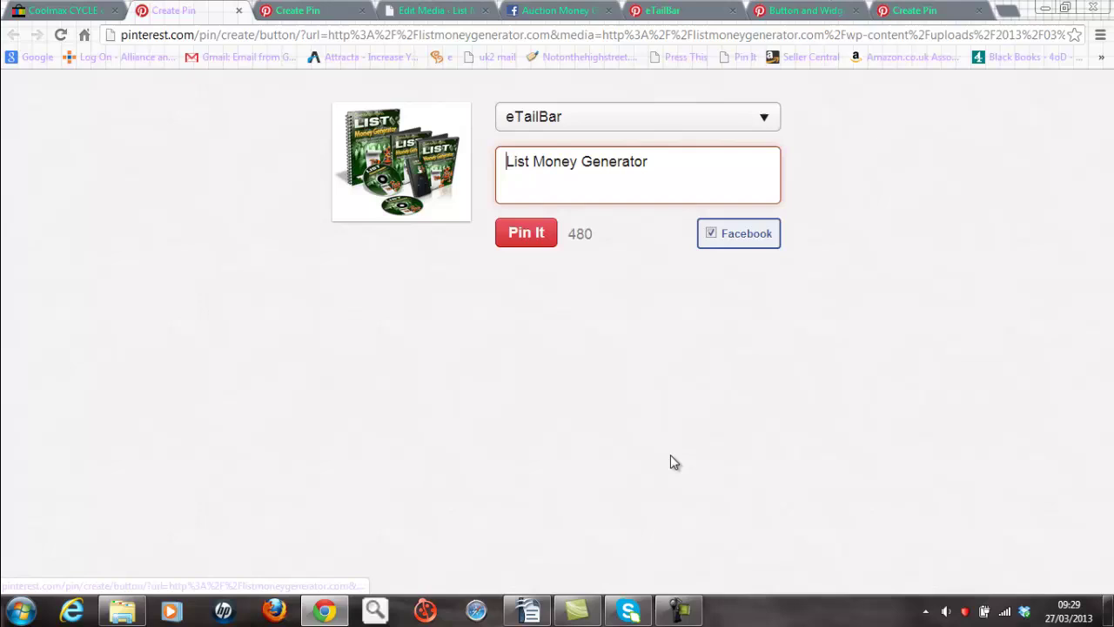